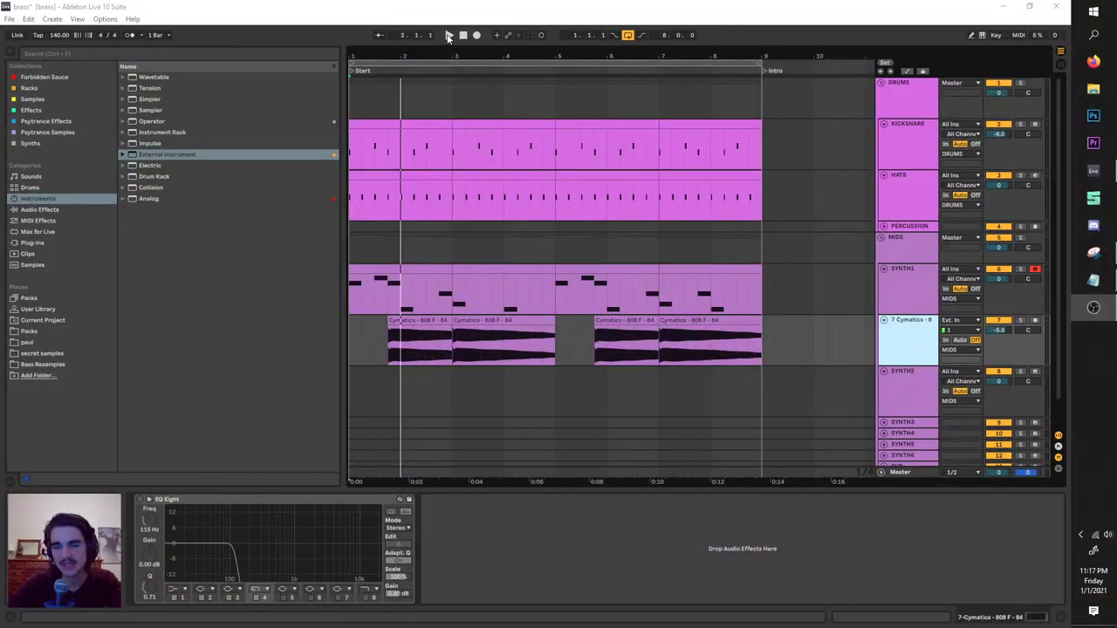
Play back the arrangement, select the SYNTH1 track during playback, and stop the transport
{"action": "left_click", "coordinate": [449, 35]}
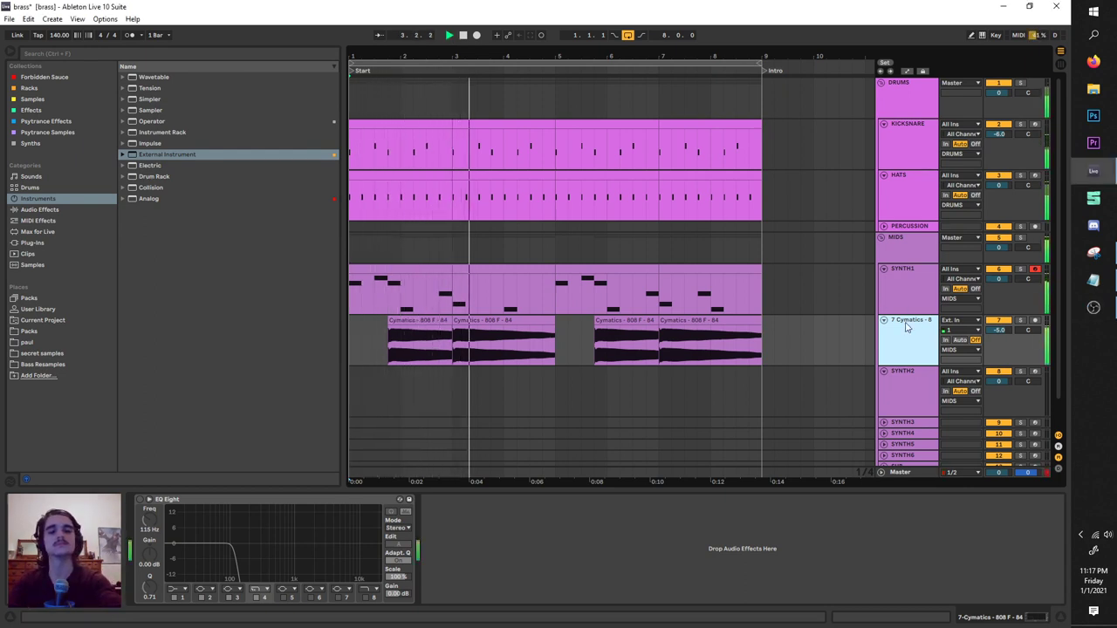
{"action": "left_click", "coordinate": [900, 277]}
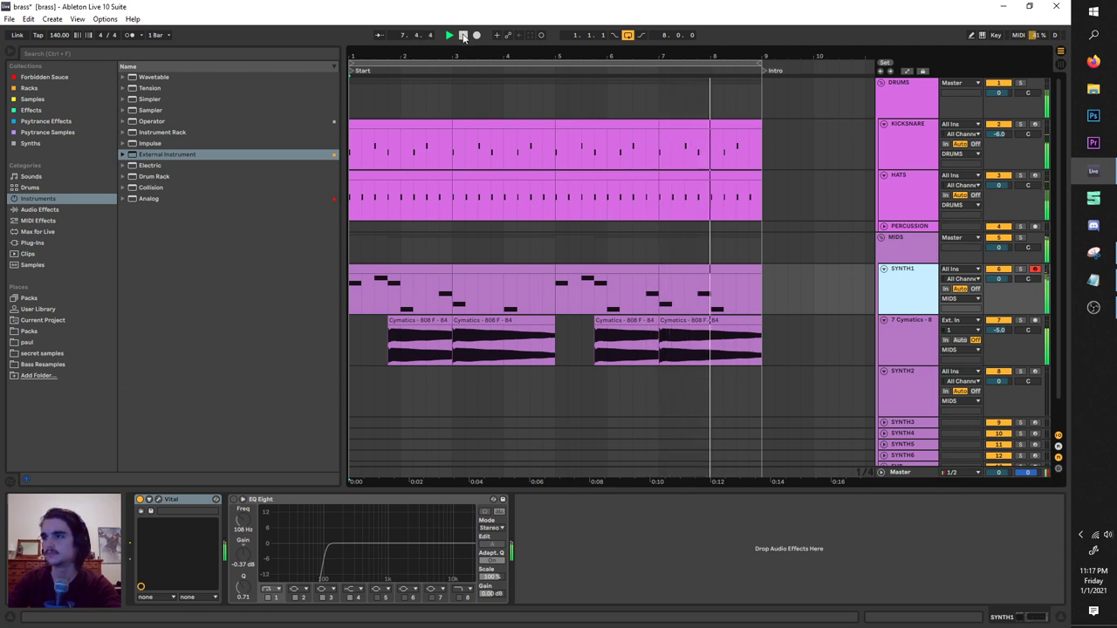
{"action": "left_click", "coordinate": [464, 36]}
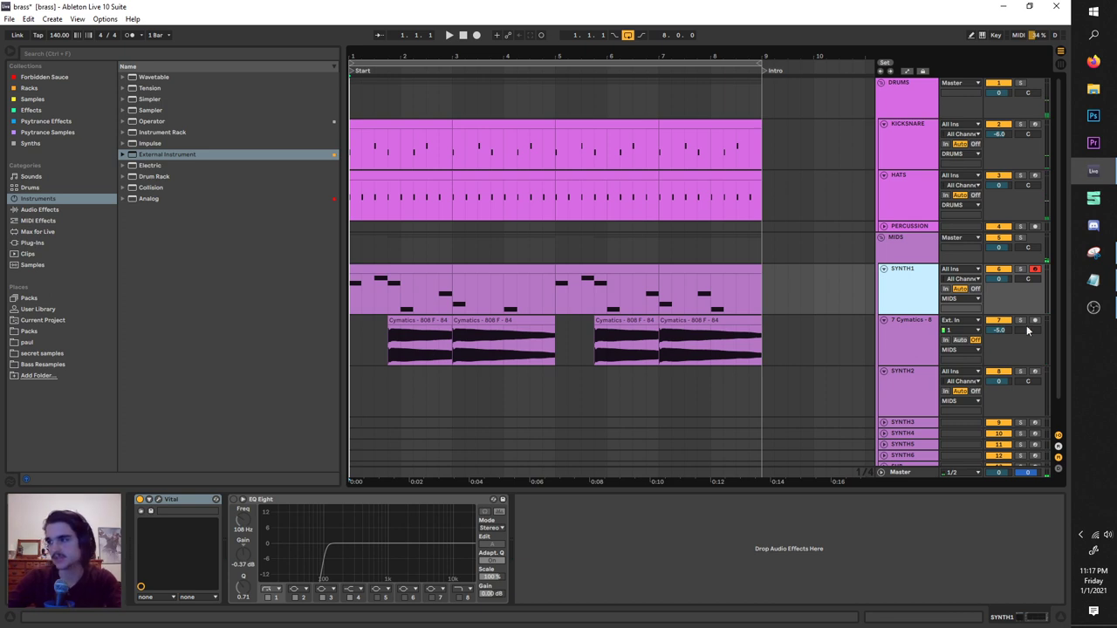
Duplicate the SYNTH1 track with the copy soloed, and delete the original track
{"action": "key", "text": "ctrl+d"}
{"action": "left_click", "coordinate": [927, 282]}
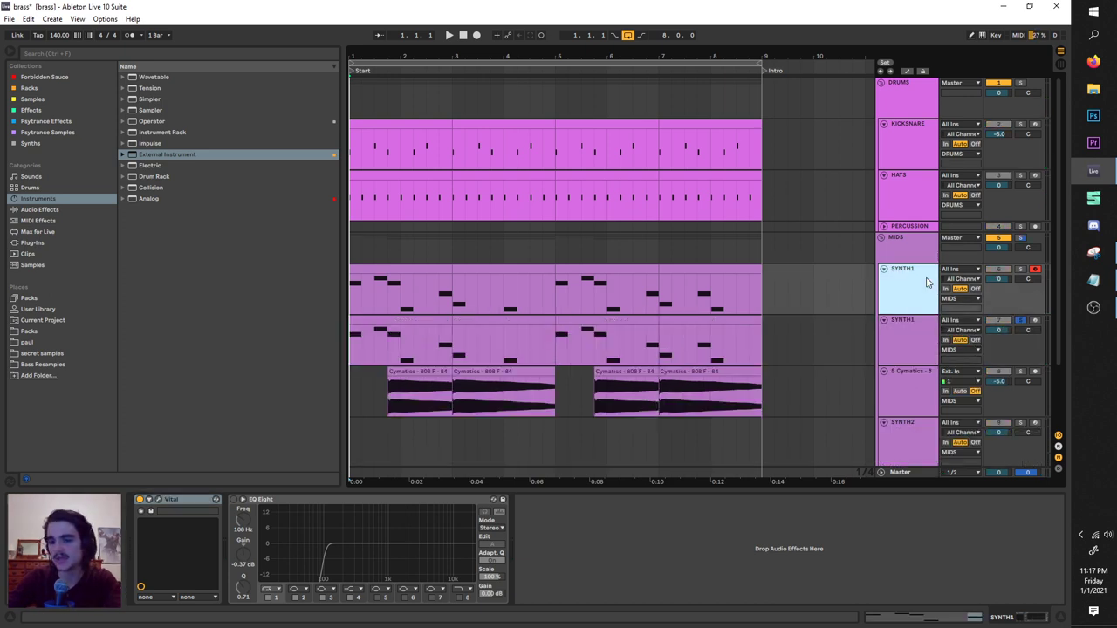
{"action": "key", "text": "Delete"}
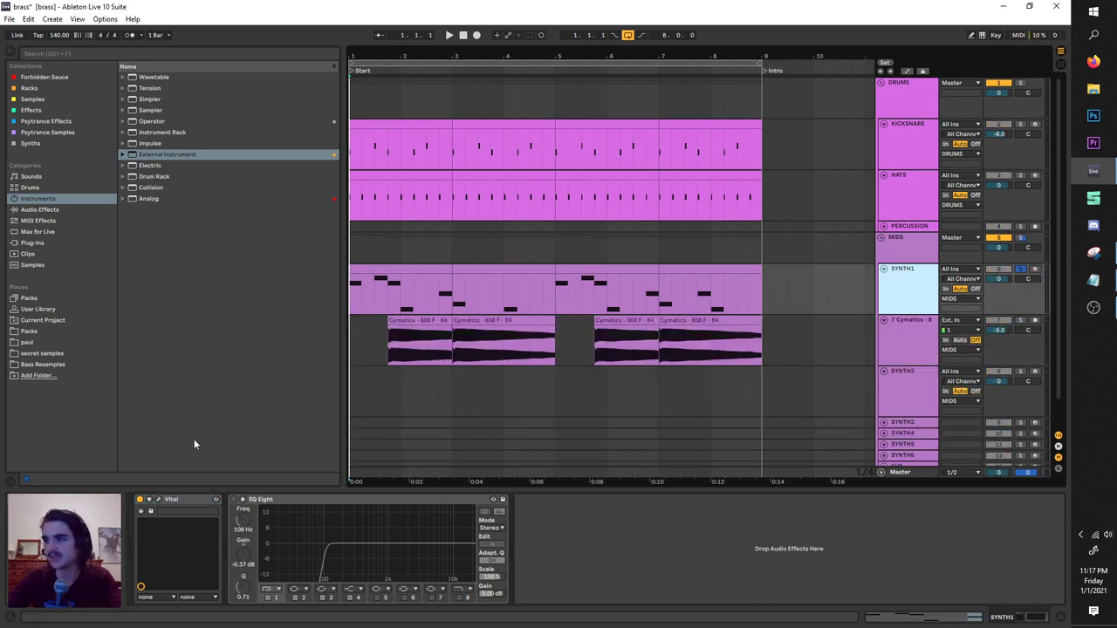
Open the Vital synth on SYNTH1 and reset it to the initial preset on its voice page
{"action": "left_click", "coordinate": [157, 500]}
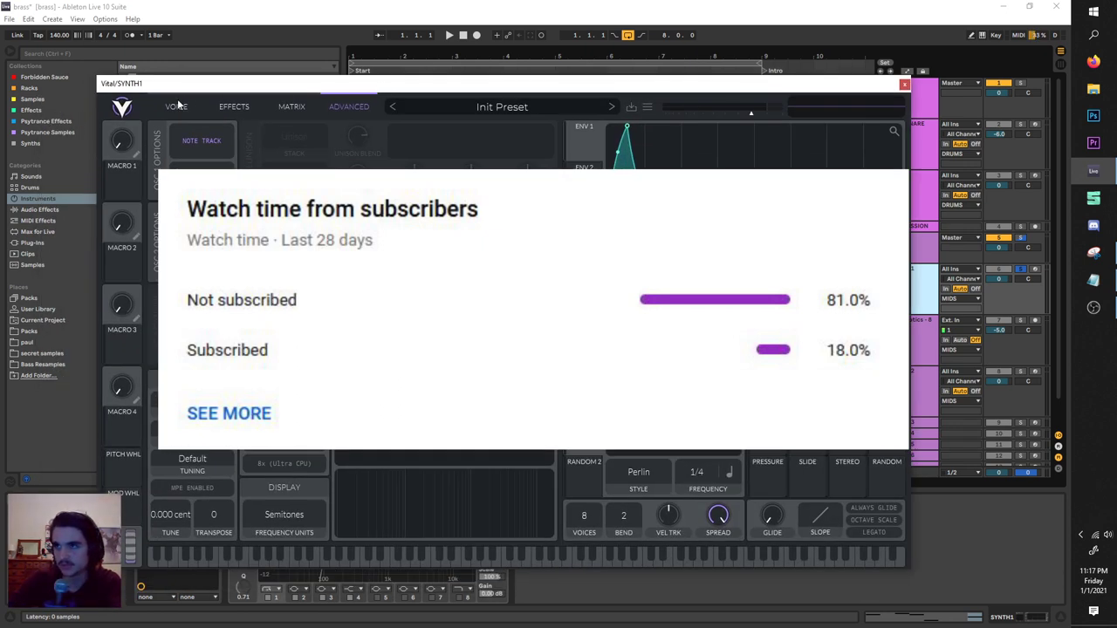
{"action": "left_click", "coordinate": [177, 100]}
{"action": "left_click", "coordinate": [645, 106]}
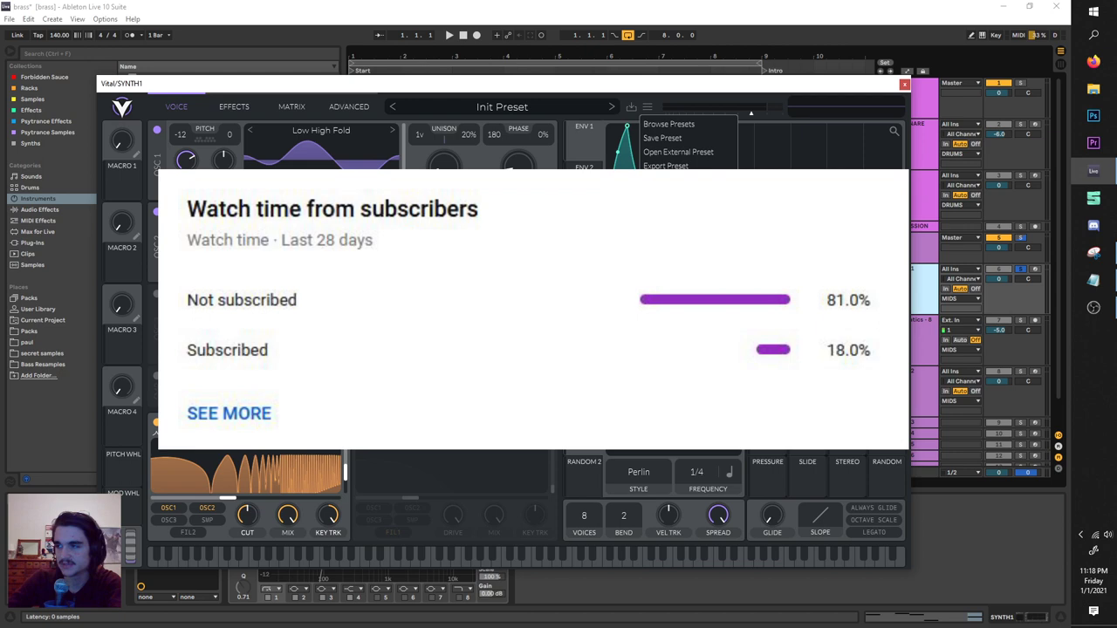
{"action": "left_click", "coordinate": [676, 218]}
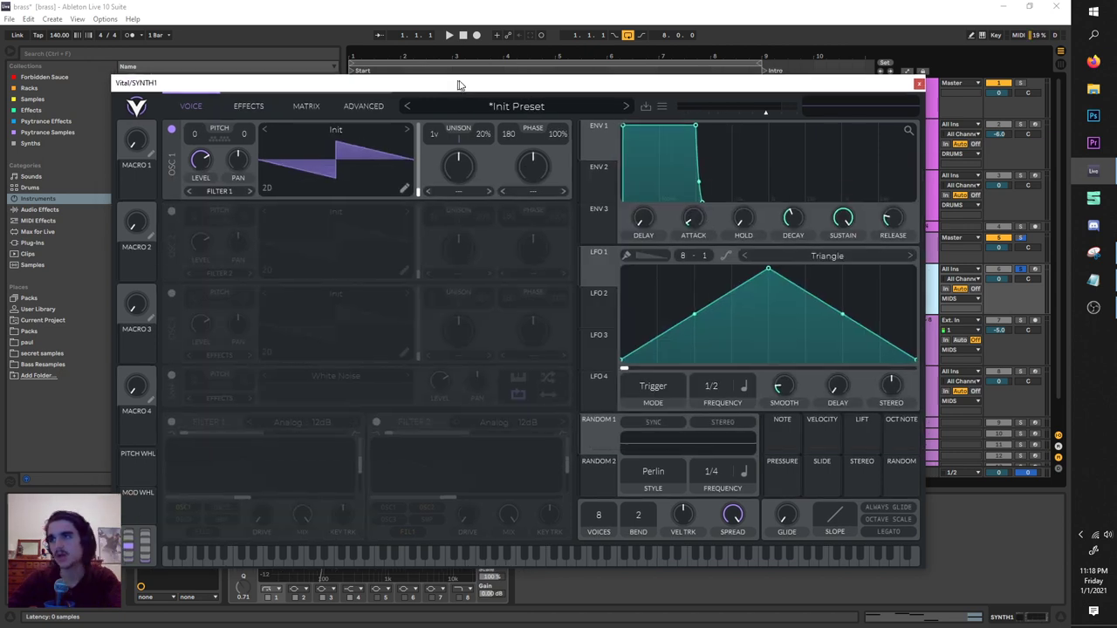
{"action": "left_click_drag", "start_coordinate": [438, 82], "coordinate": [456, 82]}
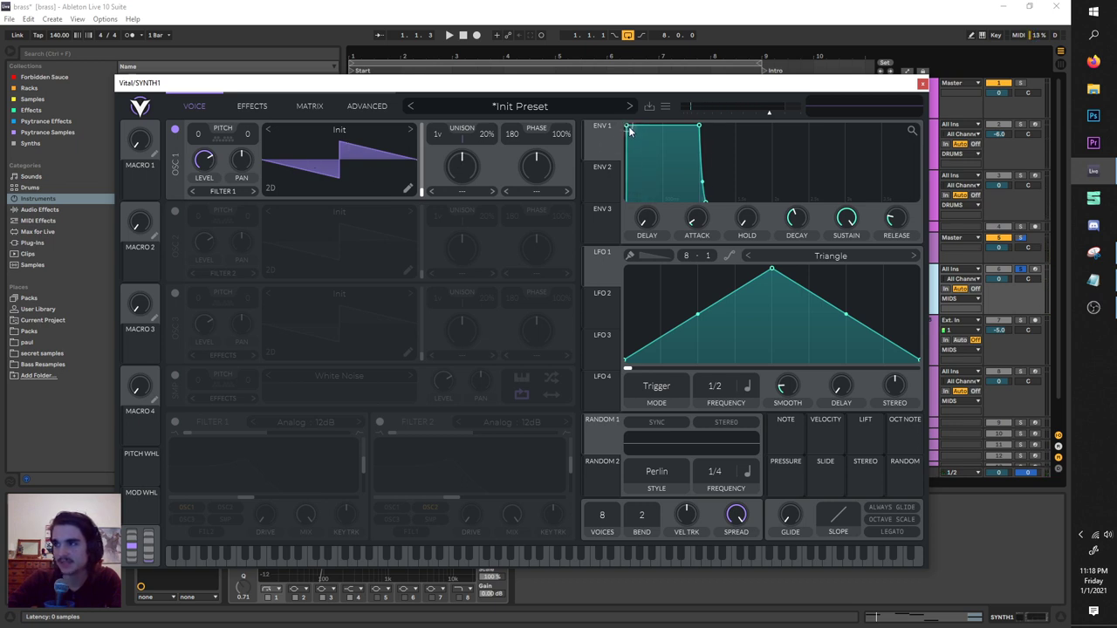
Shape envelope 1 into a pluck with a slightly longer attack, a short decay and zero sustain, and audition it
{"action": "left_click_drag", "start_coordinate": [630, 129], "coordinate": [643, 129]}
{"action": "left_click_drag", "start_coordinate": [719, 201], "coordinate": [670, 225]}
{"action": "key", "text": "space"}
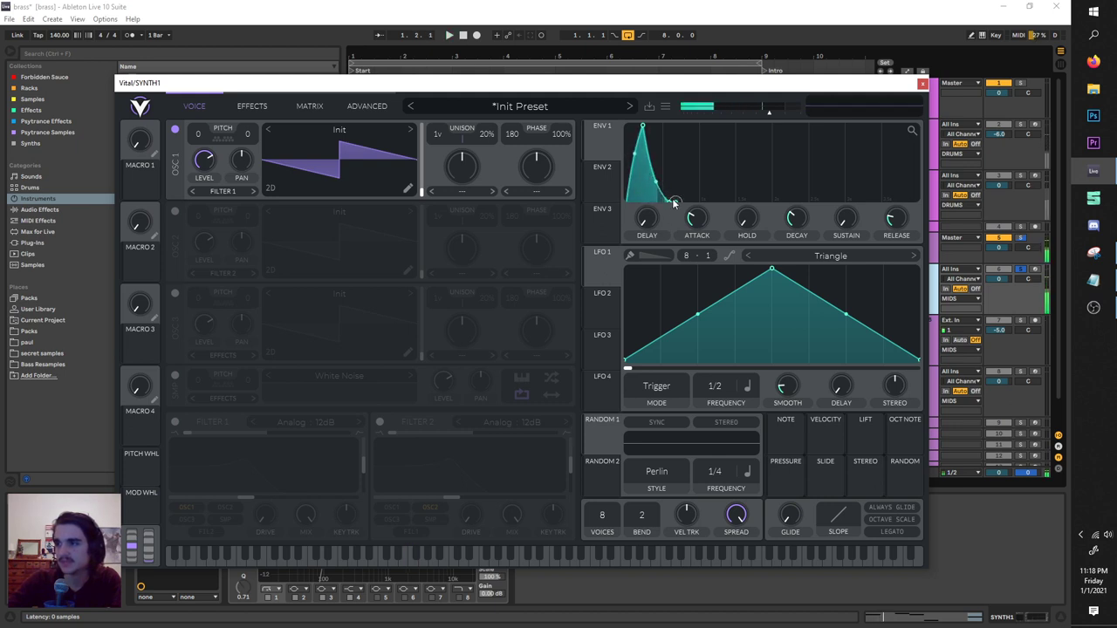
{"action": "left_click_drag", "start_coordinate": [564, 88], "coordinate": [562, 79]}
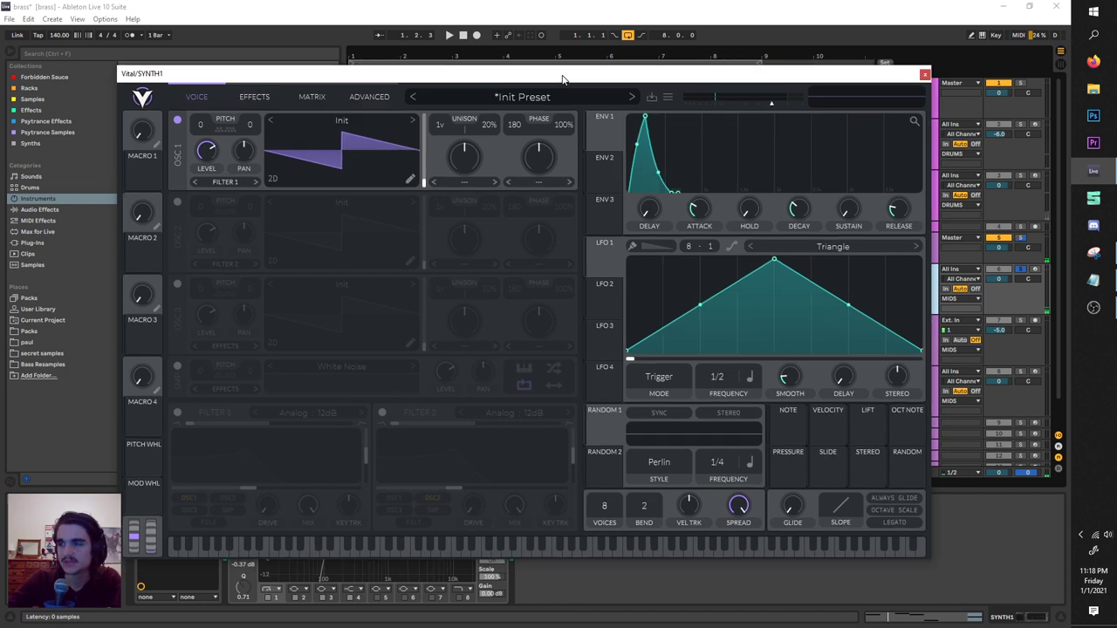
Load the Low High Fold wavetable into oscillator 1 and set its frame to about 39
{"action": "left_click", "coordinate": [367, 128]}
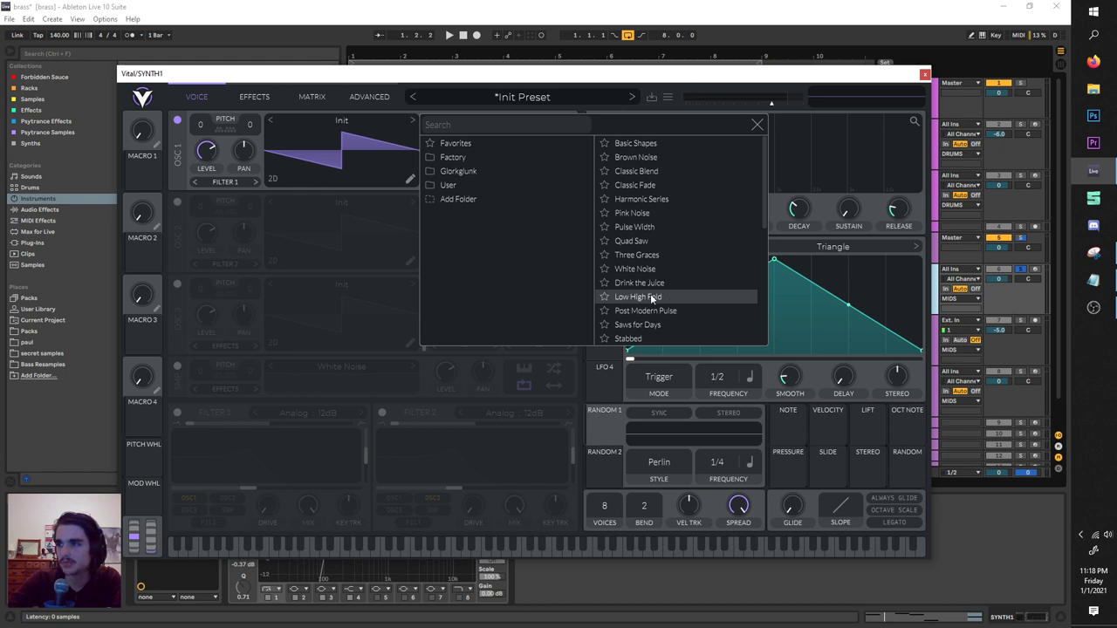
{"action": "left_click", "coordinate": [650, 297]}
{"action": "left_click", "coordinate": [756, 124]}
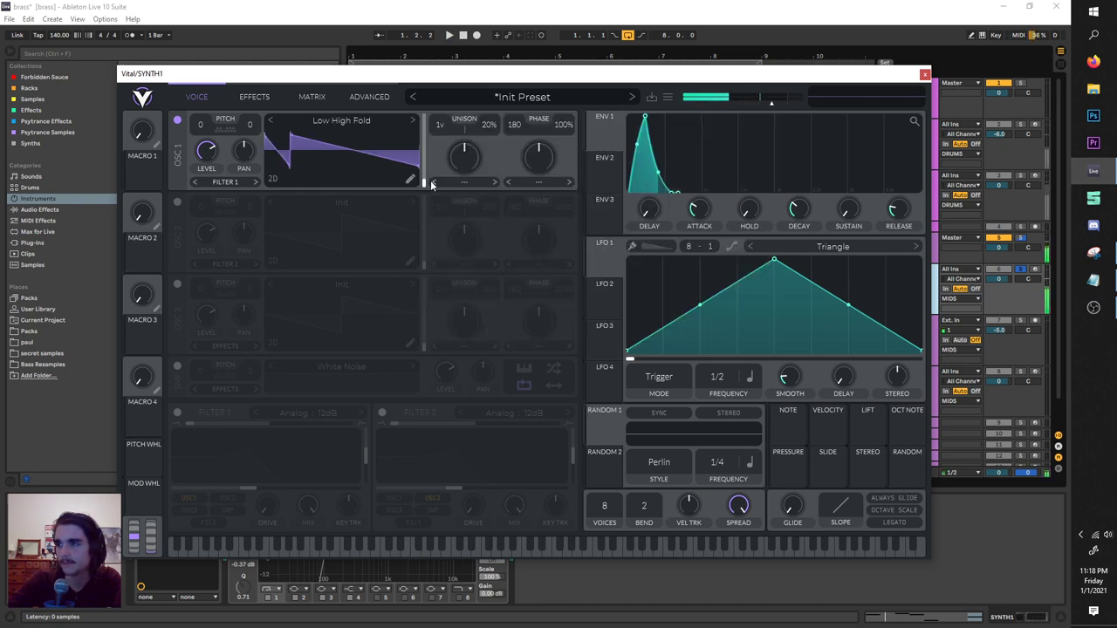
{"action": "mouse_move", "coordinate": [430, 180]}
{"action": "left_mouse_down"}
{"action": "mouse_move", "coordinate": [431, 152]}
{"action": "mouse_move", "coordinate": [421, 171]}
{"action": "left_mouse_up"}
{"action": "key", "text": "space"}
{"action": "key", "text": "space"}
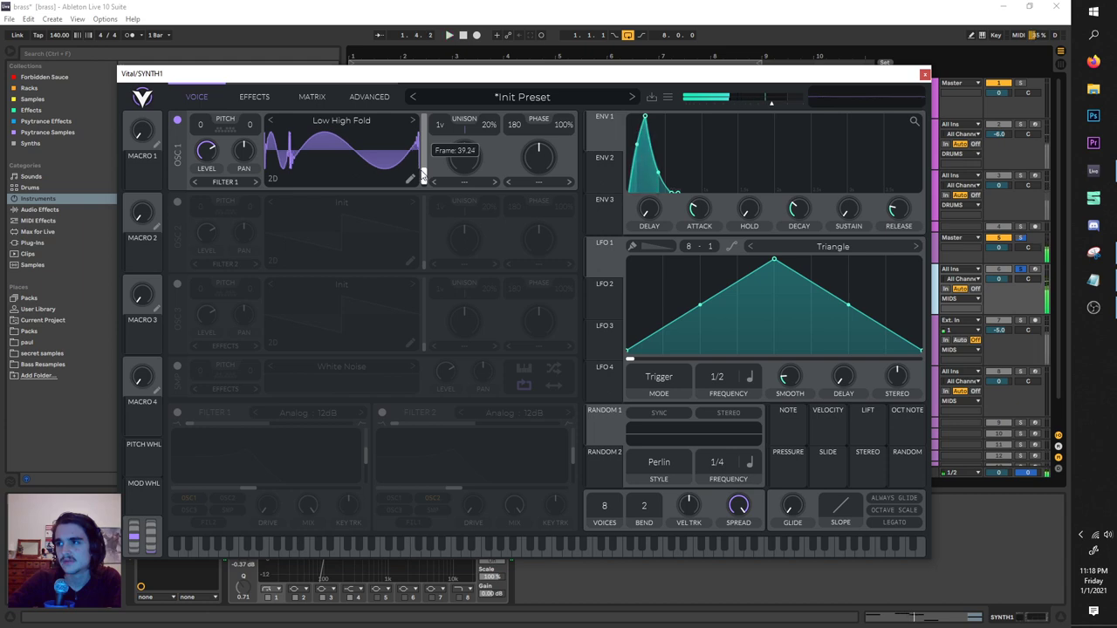
Apply the Low Pass spectral morph to oscillator 1, lower its amount to round off the waveform, and audition the sound
{"action": "left_click", "coordinate": [475, 182]}
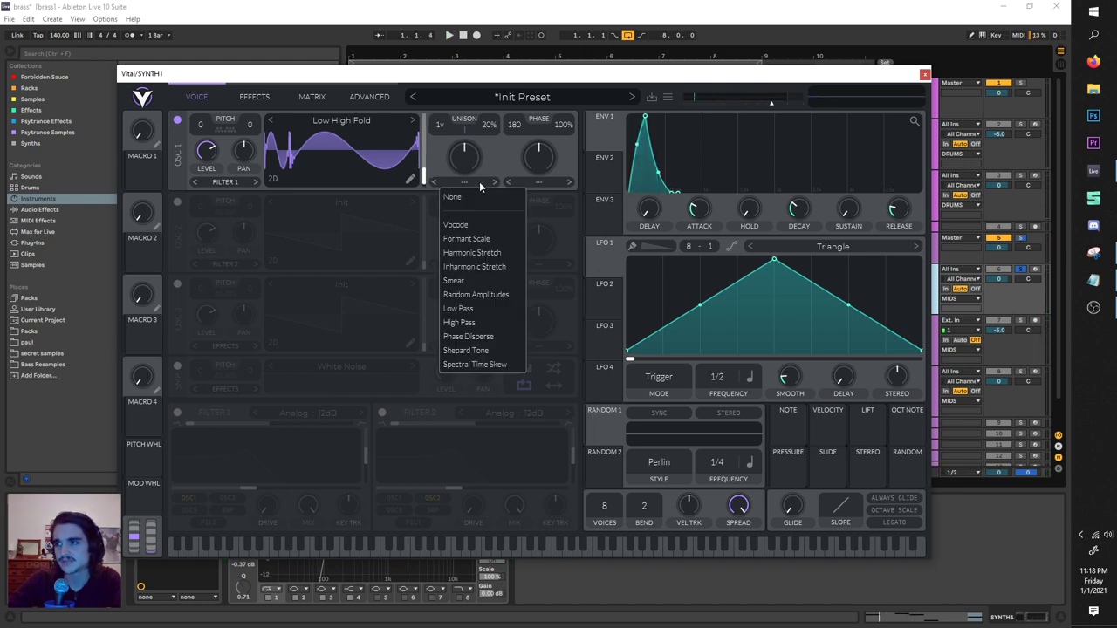
{"action": "key", "text": "space"}
{"action": "left_click", "coordinate": [473, 180]}
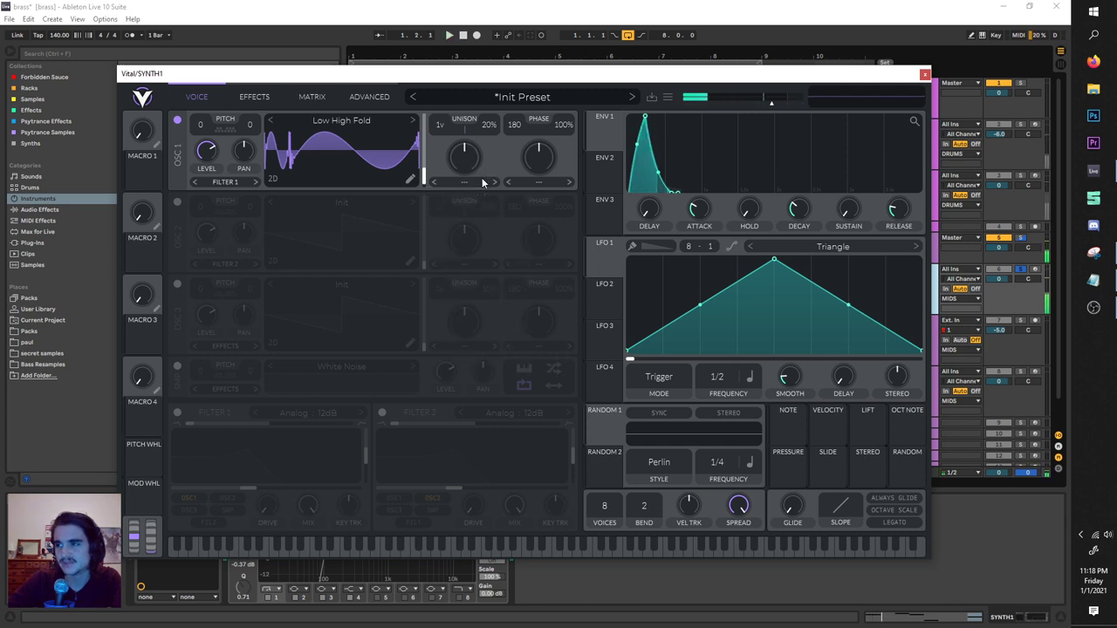
{"action": "key", "text": "space"}
{"action": "left_click", "coordinate": [482, 181]}
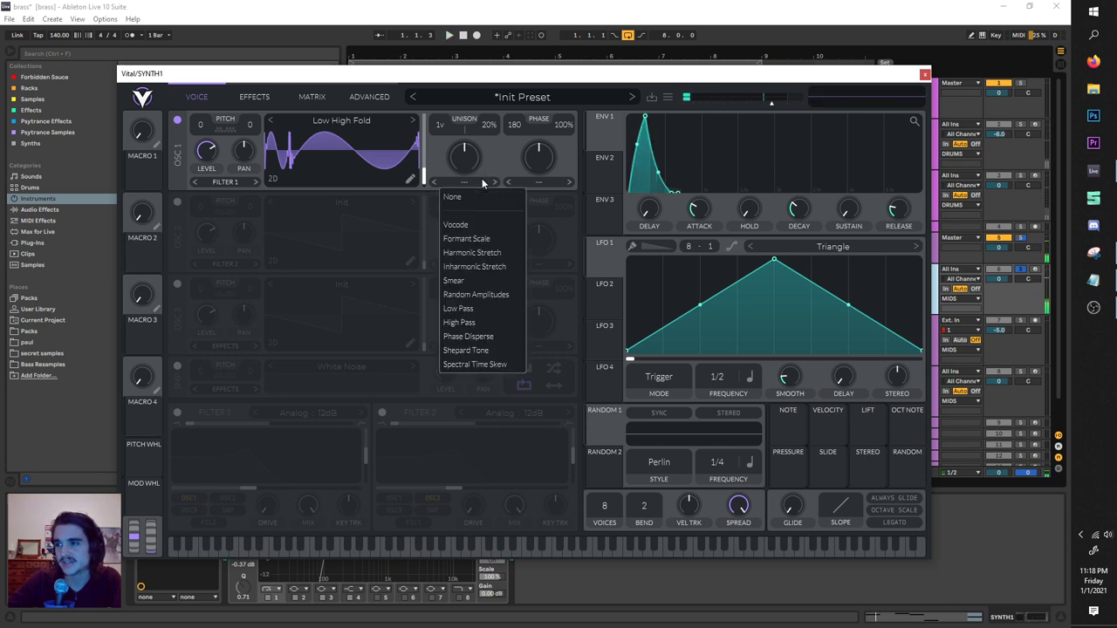
{"action": "left_click", "coordinate": [485, 309]}
{"action": "left_click_drag", "start_coordinate": [465, 158], "coordinate": [462, 194]}
{"action": "key", "text": "space"}
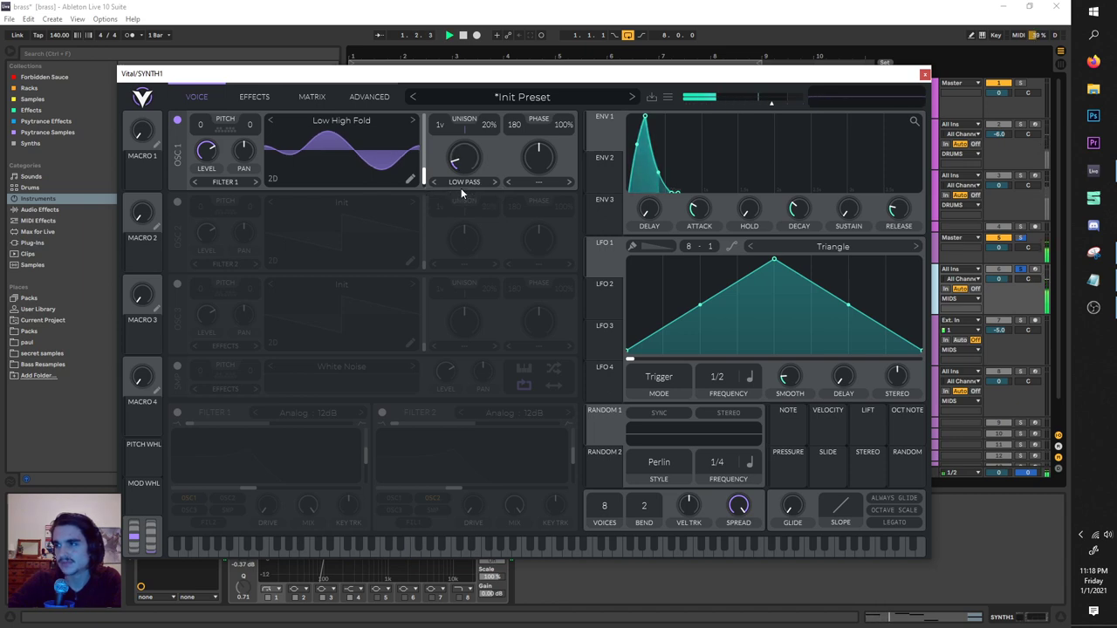
{"action": "key", "text": "space"}
{"action": "key", "text": "space"}
{"action": "key", "text": "space"}
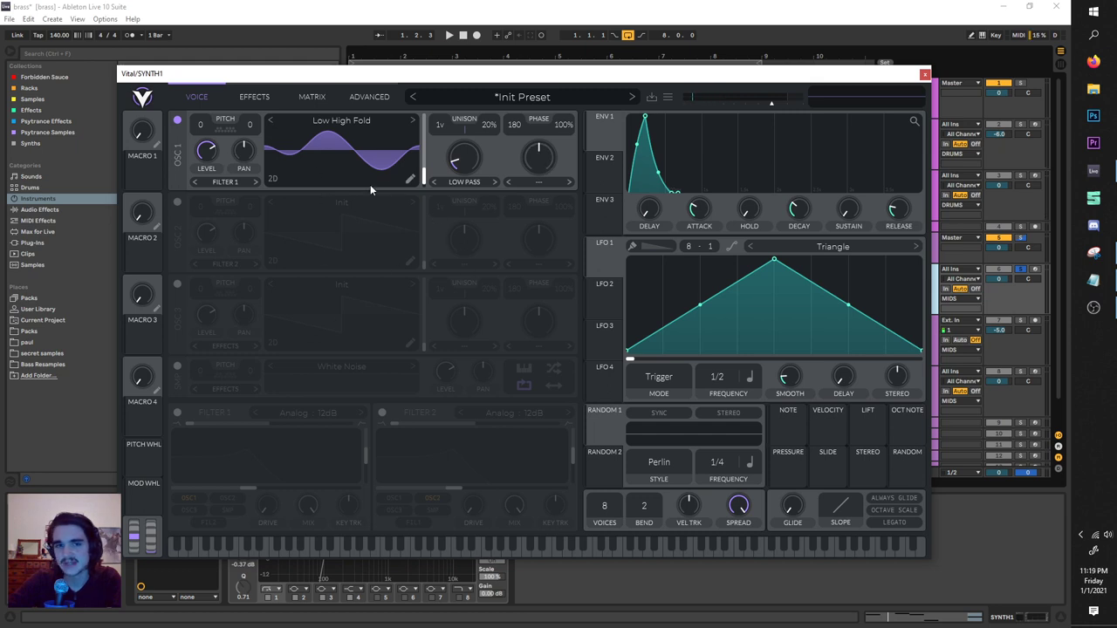
{"action": "key", "text": "space"}
{"action": "key", "text": "space"}
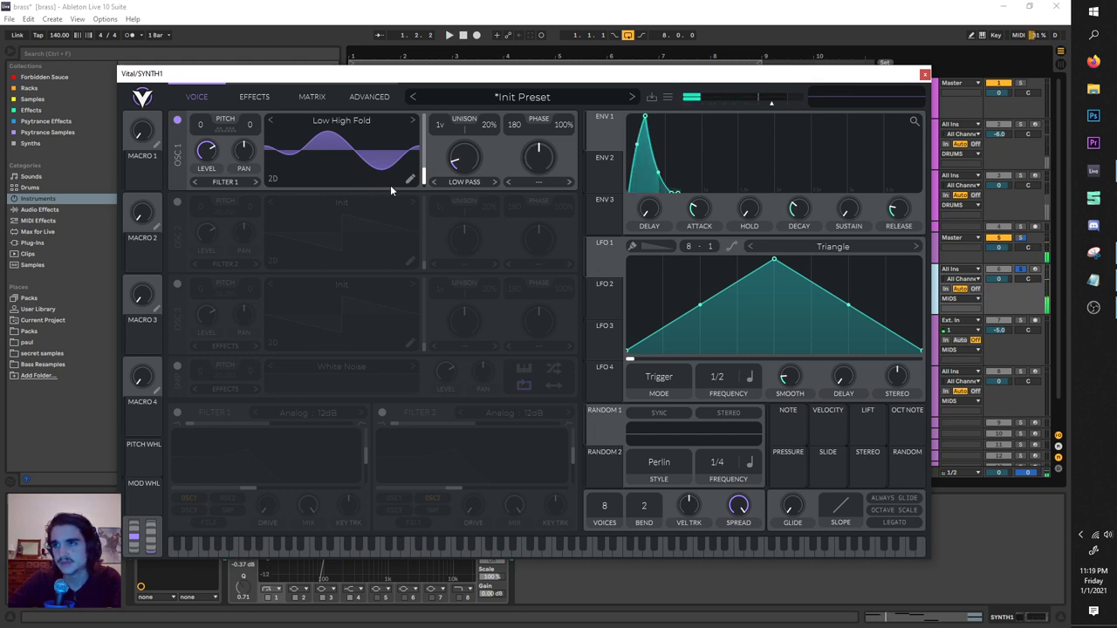
Set oscillator 1's phase distortion to FM Osc 2 and enable oscillator 2 with its level at 0
{"action": "left_click", "coordinate": [541, 182]}
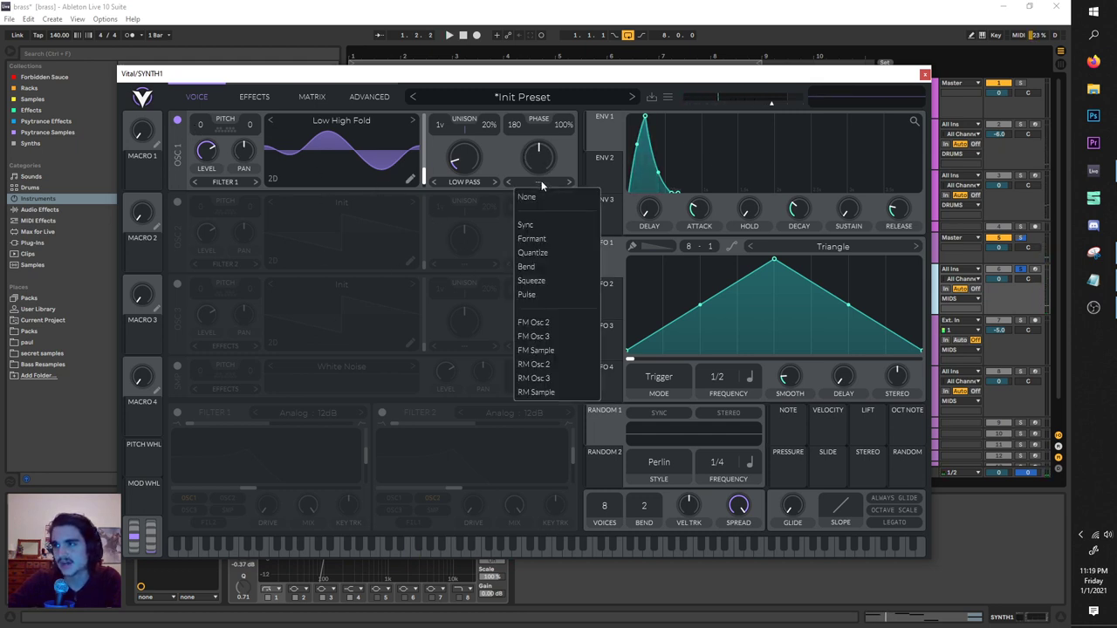
{"action": "left_click", "coordinate": [546, 320]}
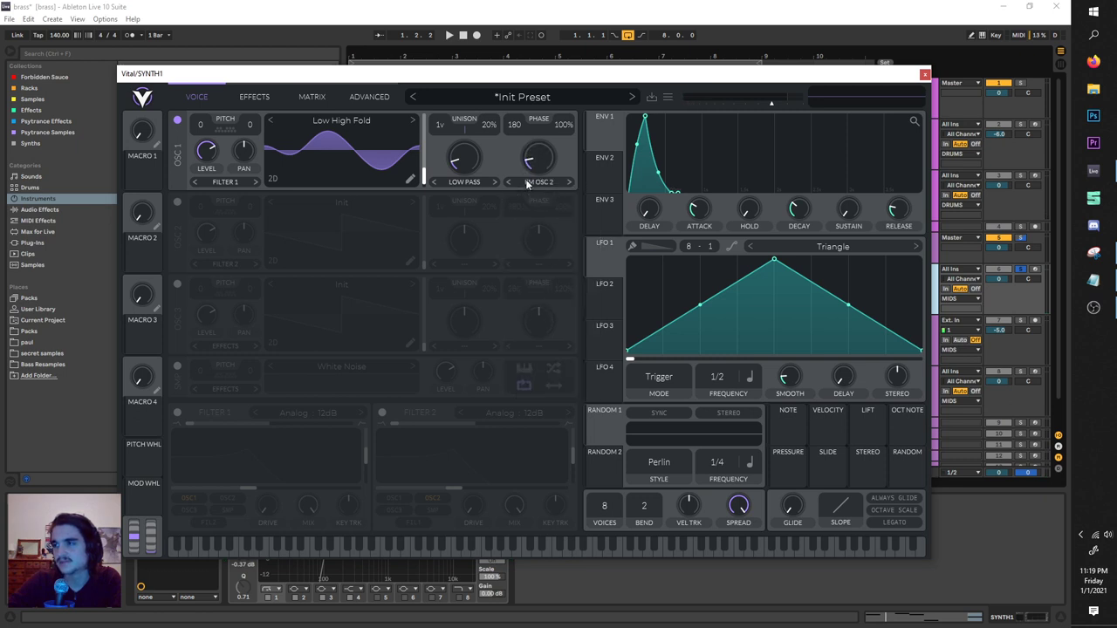
{"action": "left_click", "coordinate": [177, 201]}
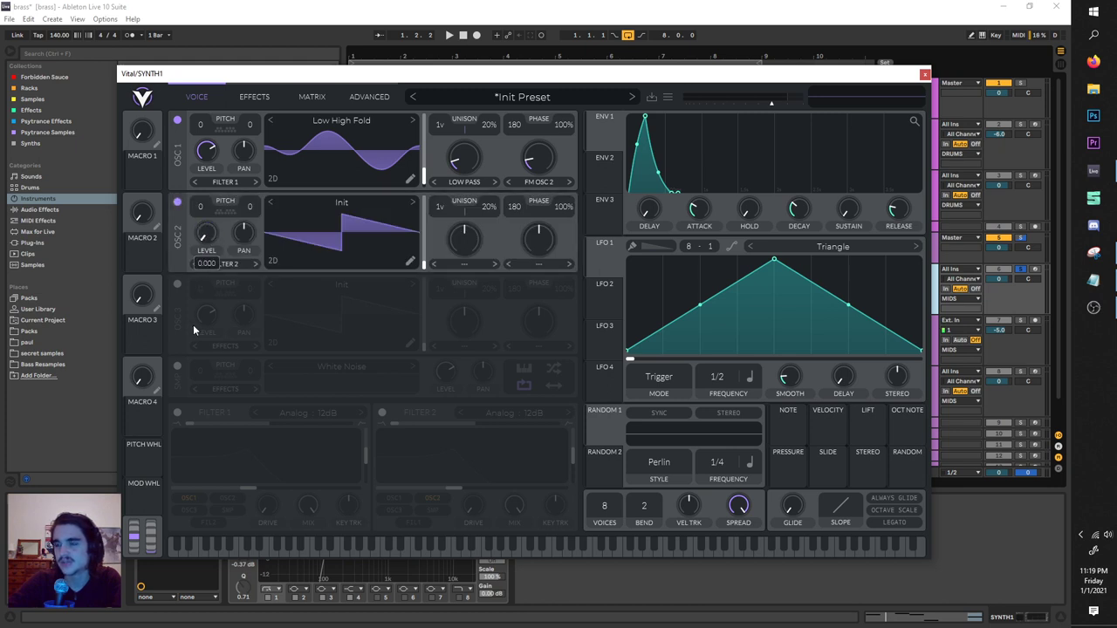
Transpose oscillator 1 to -12 semitones and audition the result
{"action": "key", "text": "space"}
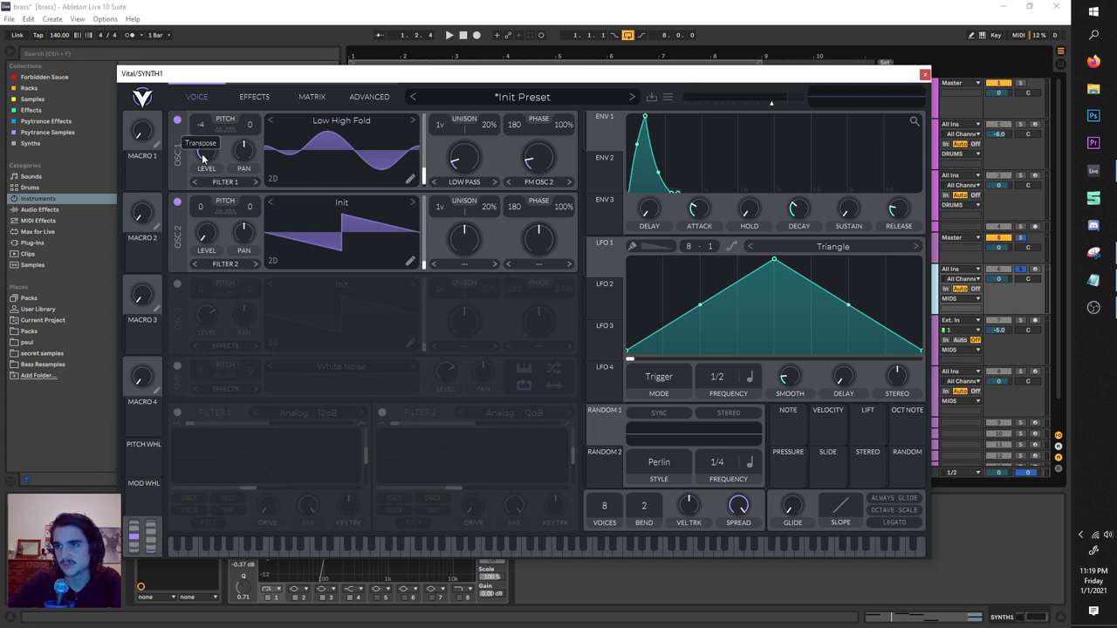
{"action": "left_click_drag", "start_coordinate": [201, 188], "coordinate": [201, 193]}
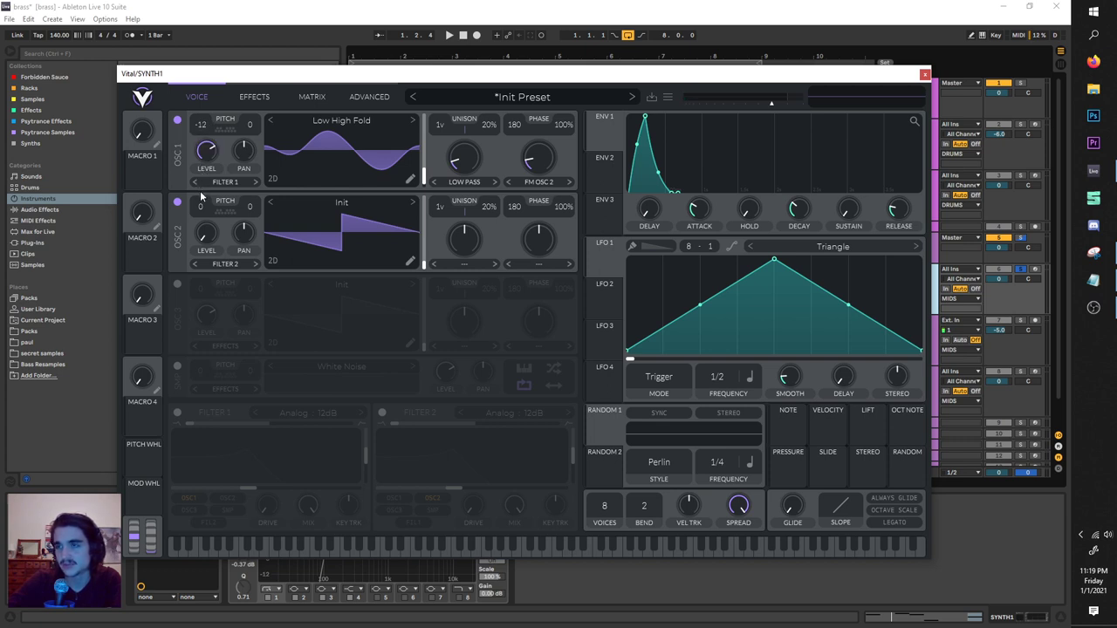
{"action": "key", "text": "space"}
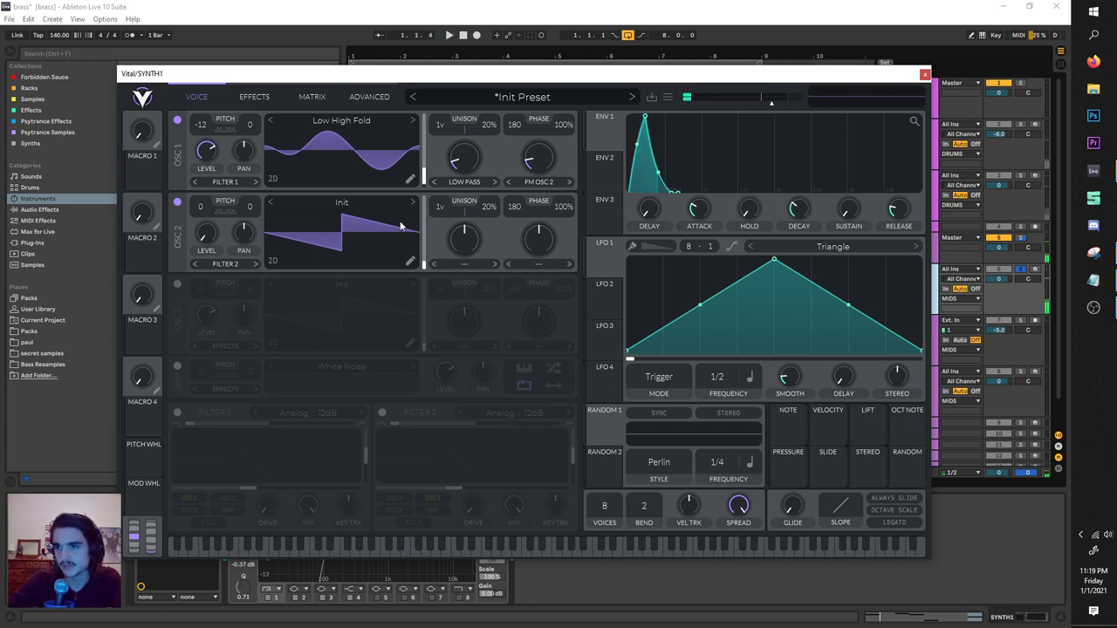
Apply the Low Pass spectral morph to oscillator 2 and lower its amount to smooth the saw waveform, auditioning the sound
{"action": "left_click", "coordinate": [472, 267]}
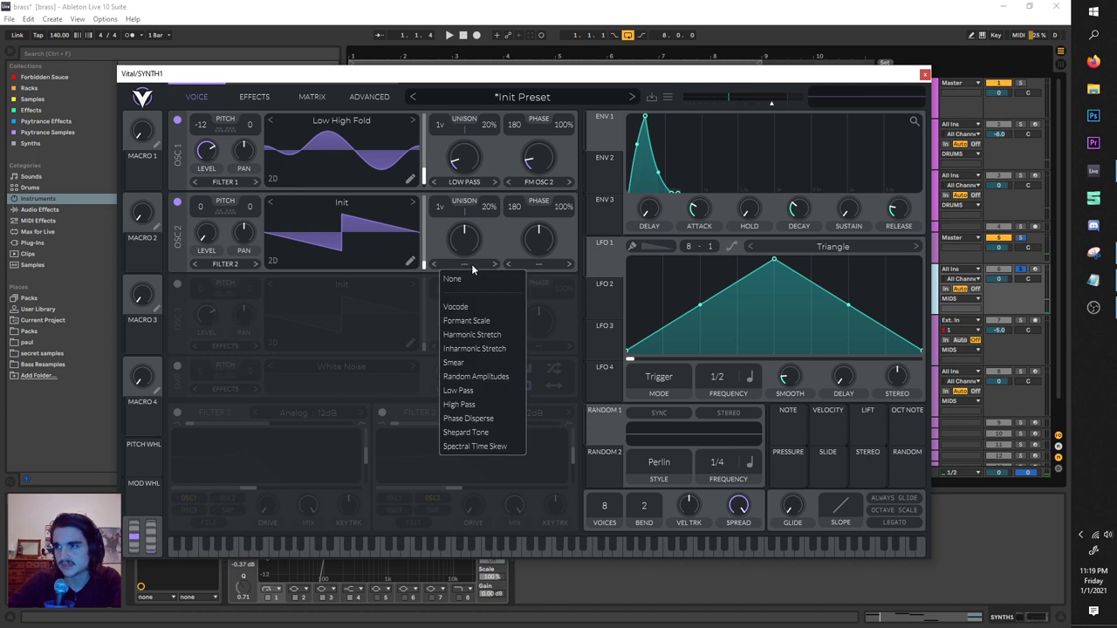
{"action": "left_click", "coordinate": [484, 389]}
{"action": "left_click_drag", "start_coordinate": [462, 243], "coordinate": [461, 248]}
{"action": "key", "text": "space"}
{"action": "key", "text": "space"}
{"action": "key", "text": "space"}
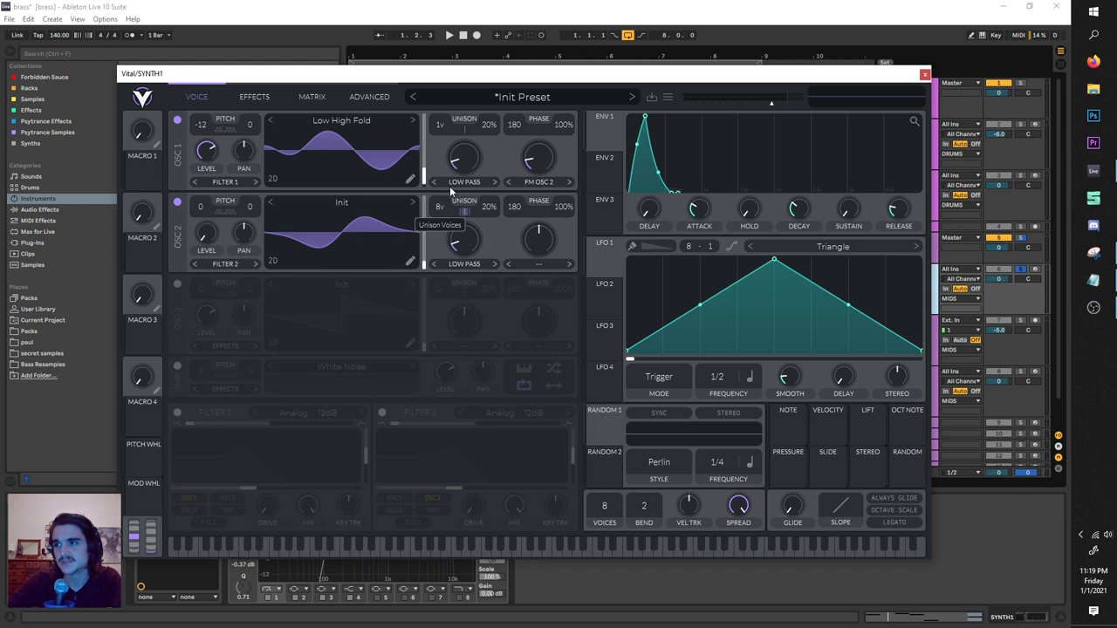
Set oscillator 2's unison to 16 voices with 18% detune while auditioning the sound
{"action": "left_click_drag", "start_coordinate": [455, 168], "coordinate": [481, 75]}
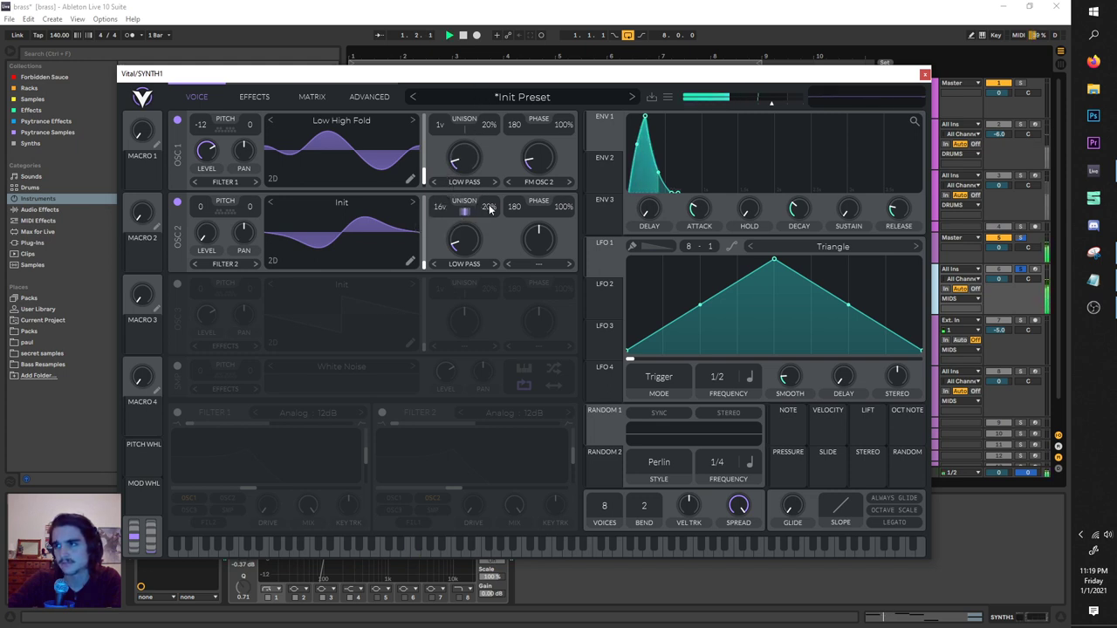
{"action": "key", "text": "space"}
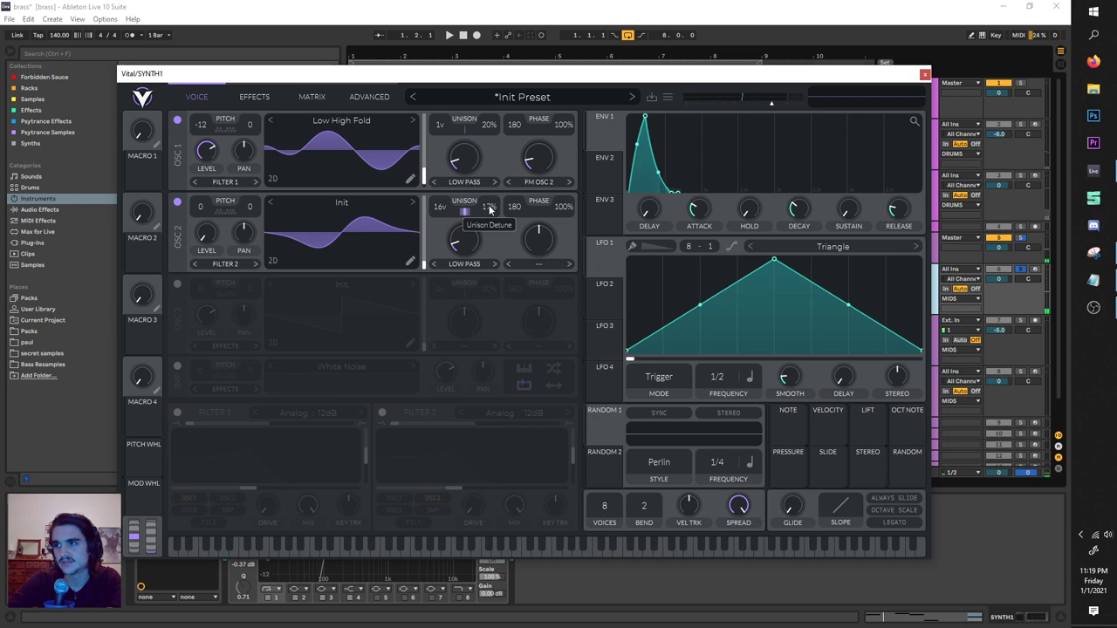
{"action": "key", "text": "space"}
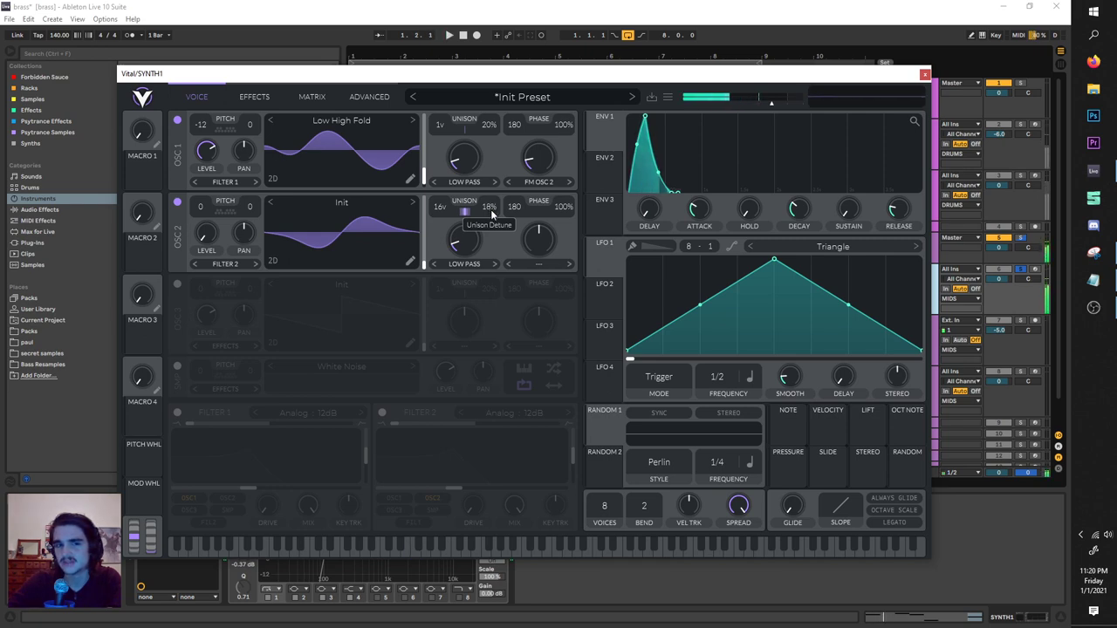
{"action": "key", "text": "space"}
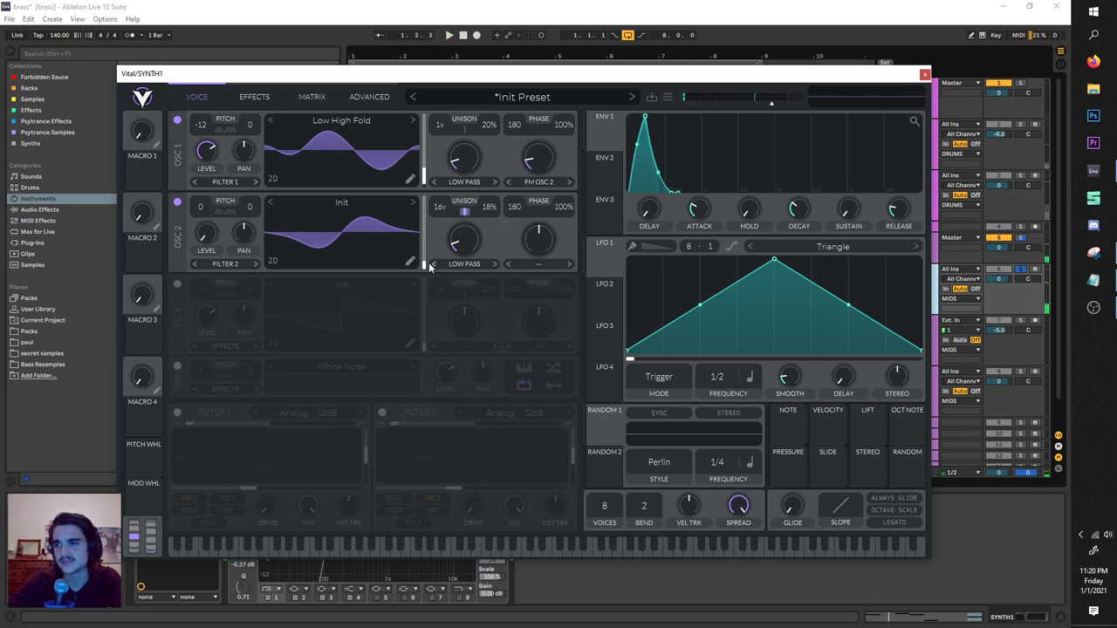
Enable filter 1 and set its type to Comb with the Band Spread Flange+ style
{"action": "left_click", "coordinate": [178, 413]}
{"action": "key", "text": "space"}
{"action": "left_click", "coordinate": [282, 414]}
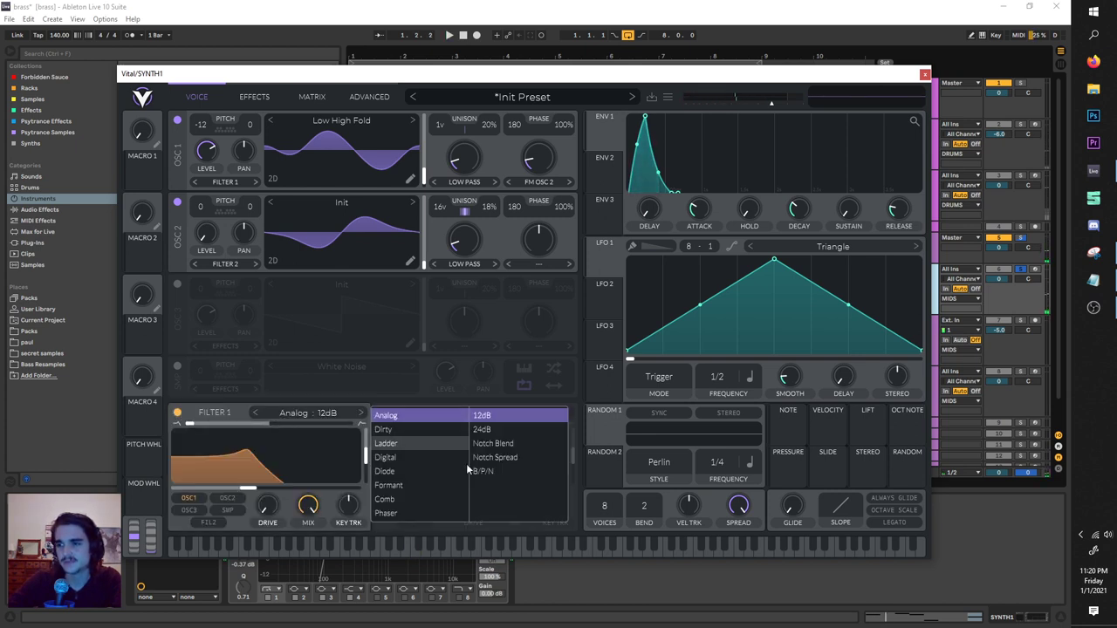
{"action": "left_click", "coordinate": [433, 495]}
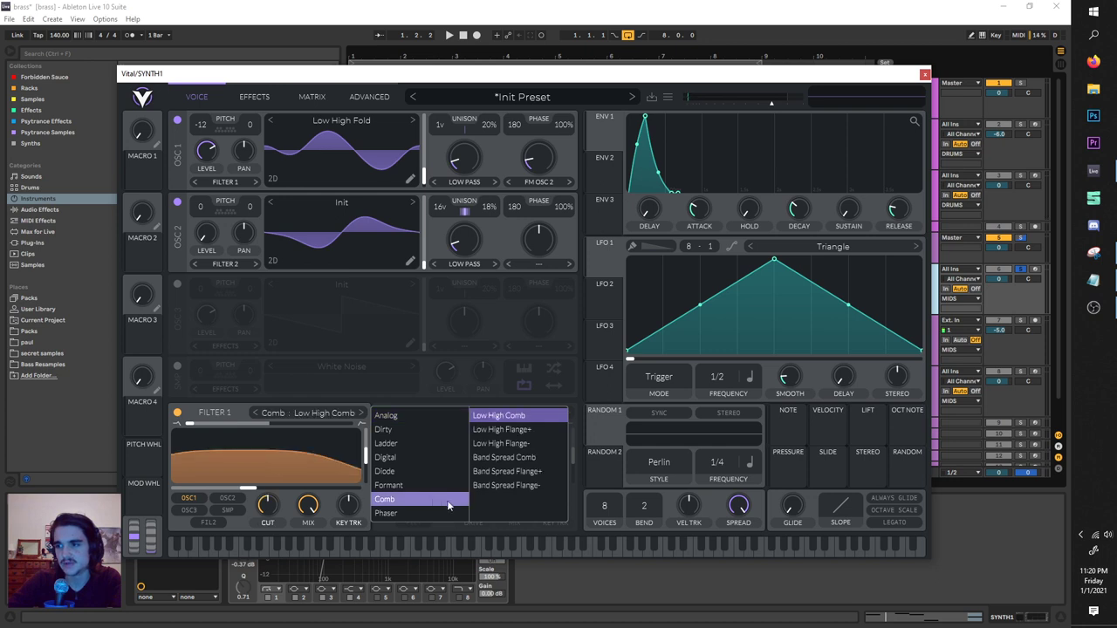
{"action": "left_click", "coordinate": [521, 469]}
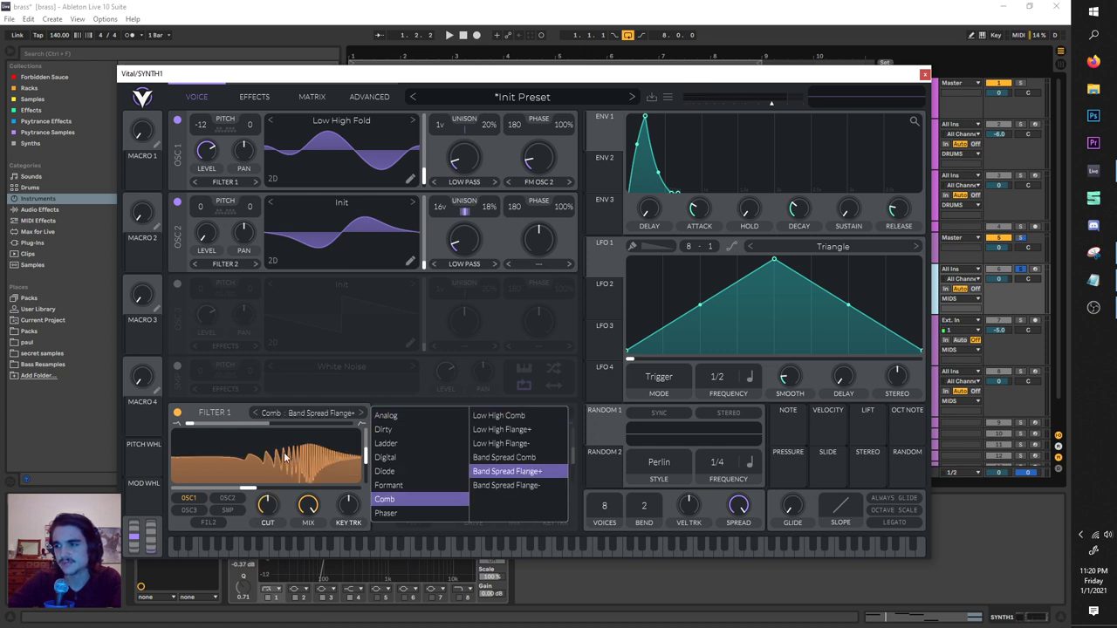
Lower filter 1's cutoff, raise its blend close to maximum and its resonance to about 95%, auditioning the sound
{"action": "left_click_drag", "start_coordinate": [254, 491], "coordinate": [218, 490]}
{"action": "left_click_drag", "start_coordinate": [190, 423], "coordinate": [405, 415]}
{"action": "key", "text": "space"}
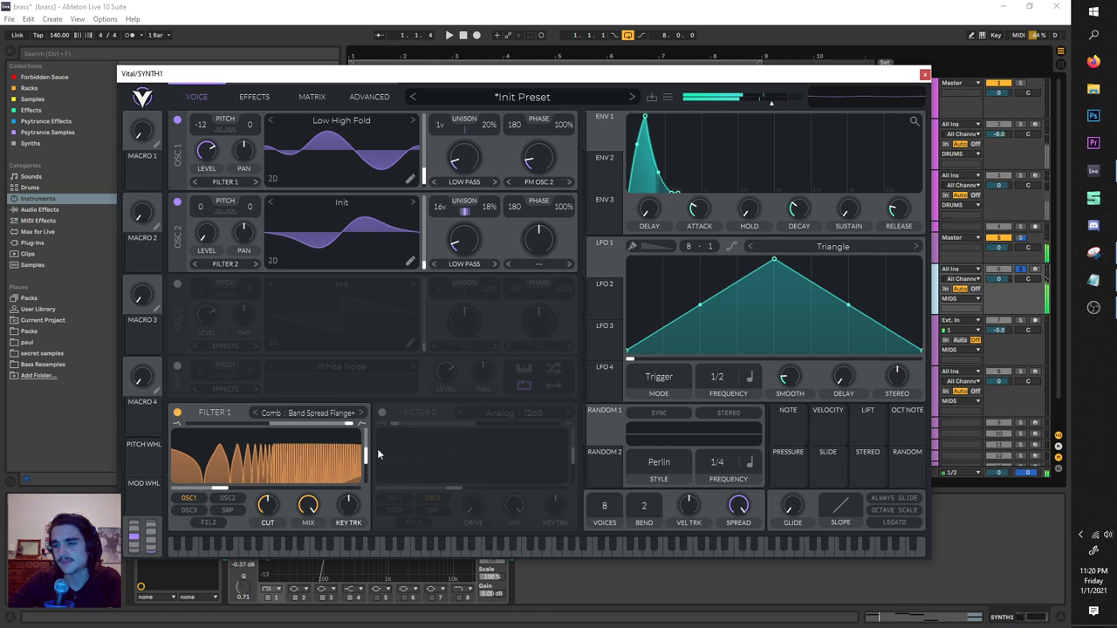
{"action": "left_click_drag", "start_coordinate": [366, 465], "coordinate": [366, 433]}
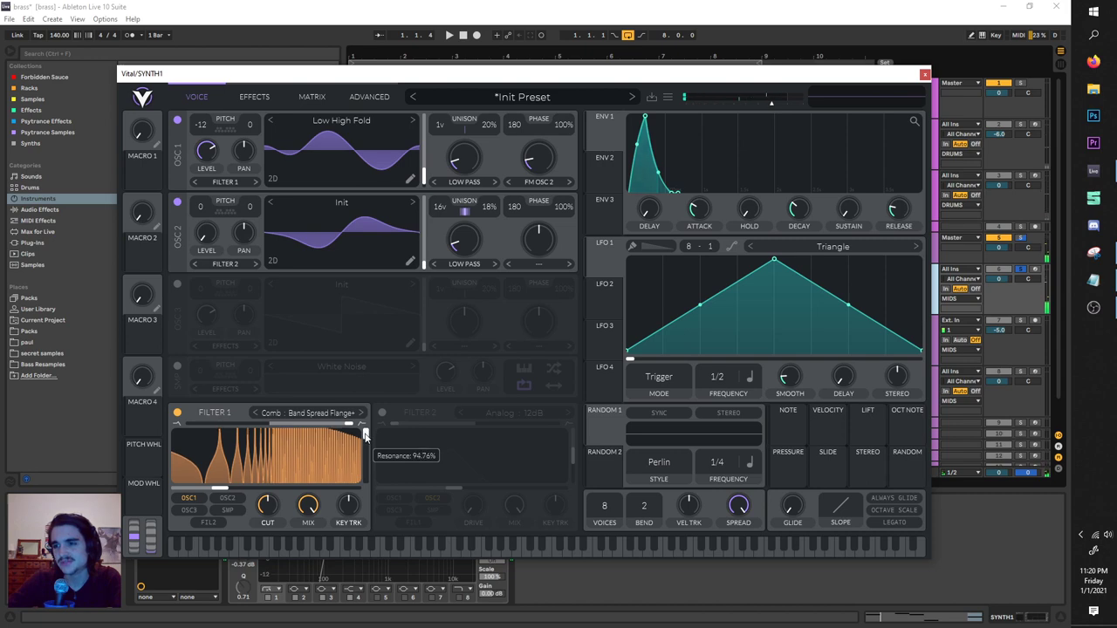
{"action": "mouse_move", "coordinate": [223, 492]}
{"action": "left_mouse_down"}
{"action": "mouse_move", "coordinate": [239, 491]}
{"action": "mouse_move", "coordinate": [218, 495]}
{"action": "left_mouse_up"}
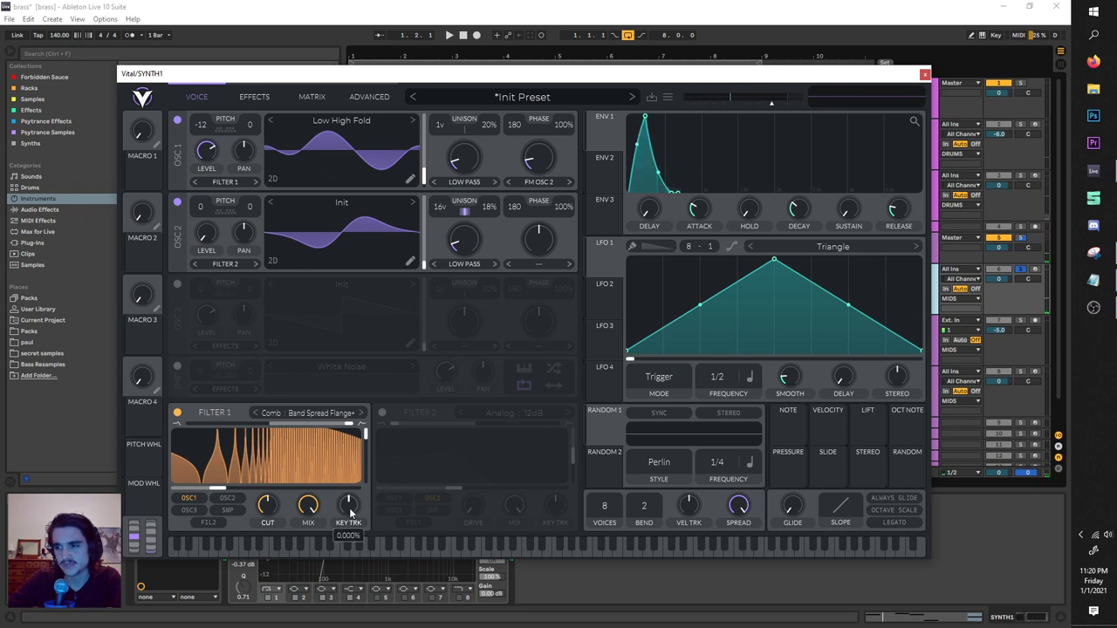
{"action": "key", "text": "space"}
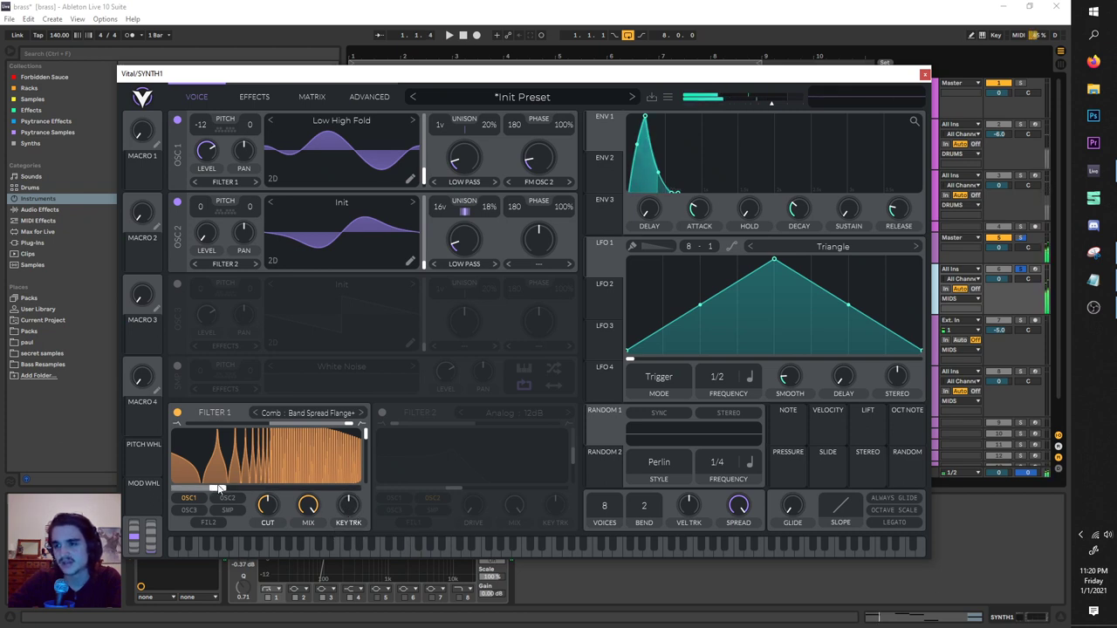
Set filter 1's key tracking to 100% and its cutoff to 0 semitones while auditioning the sound
{"action": "left_click_drag", "start_coordinate": [218, 488], "coordinate": [231, 489]}
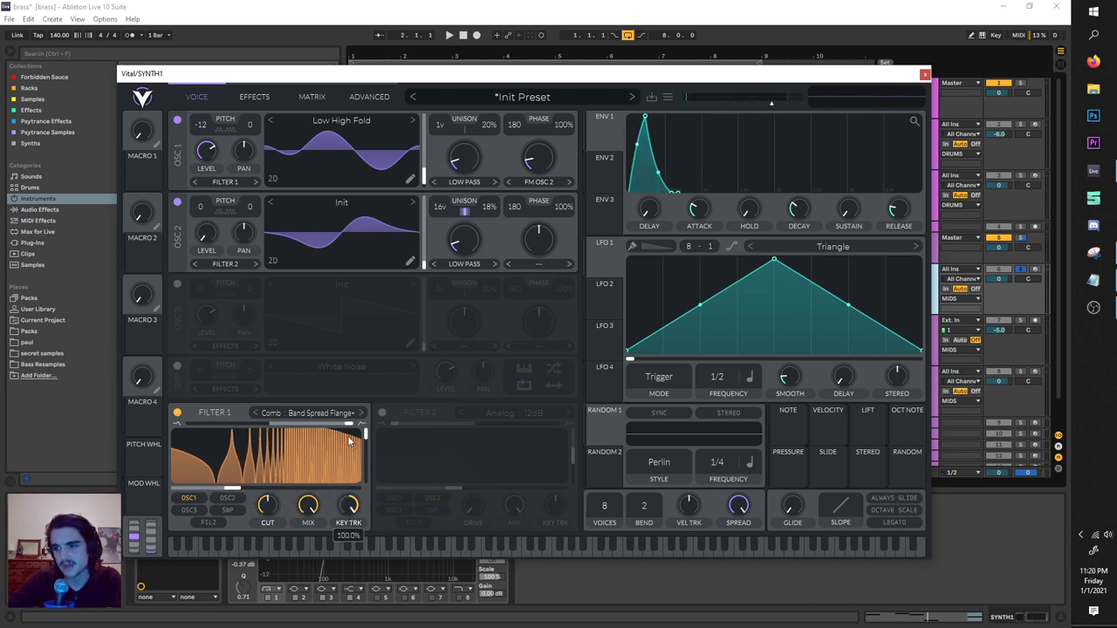
{"action": "left_click_drag", "start_coordinate": [234, 490], "coordinate": [257, 492]}
{"action": "key", "text": "space"}
{"action": "key", "text": "space"}
{"action": "key", "text": "space"}
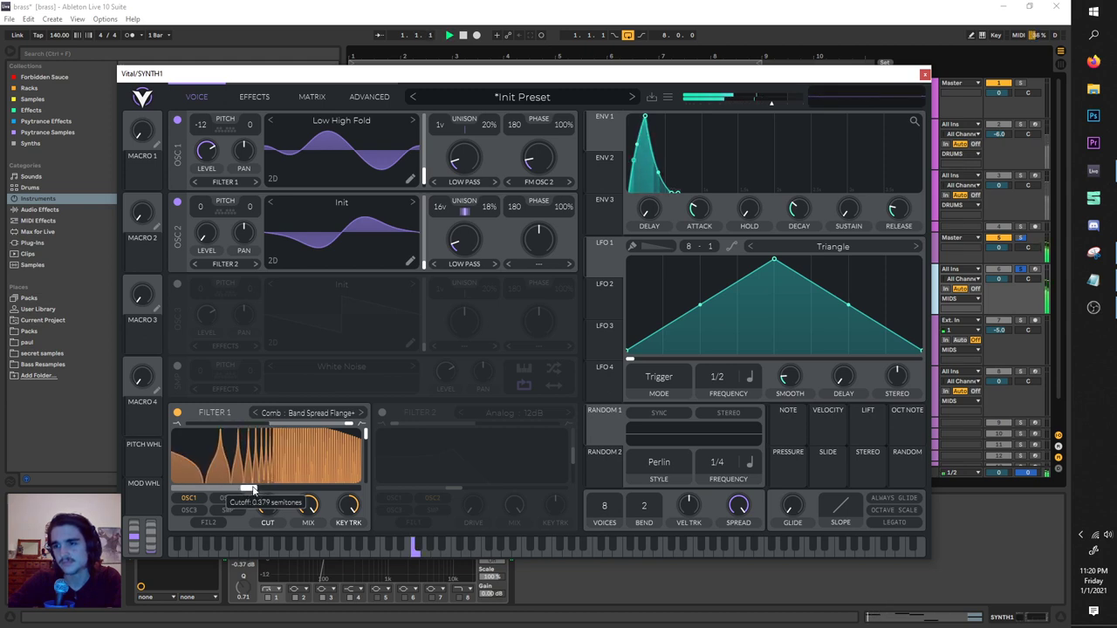
{"action": "double_click", "coordinate": [252, 487]}
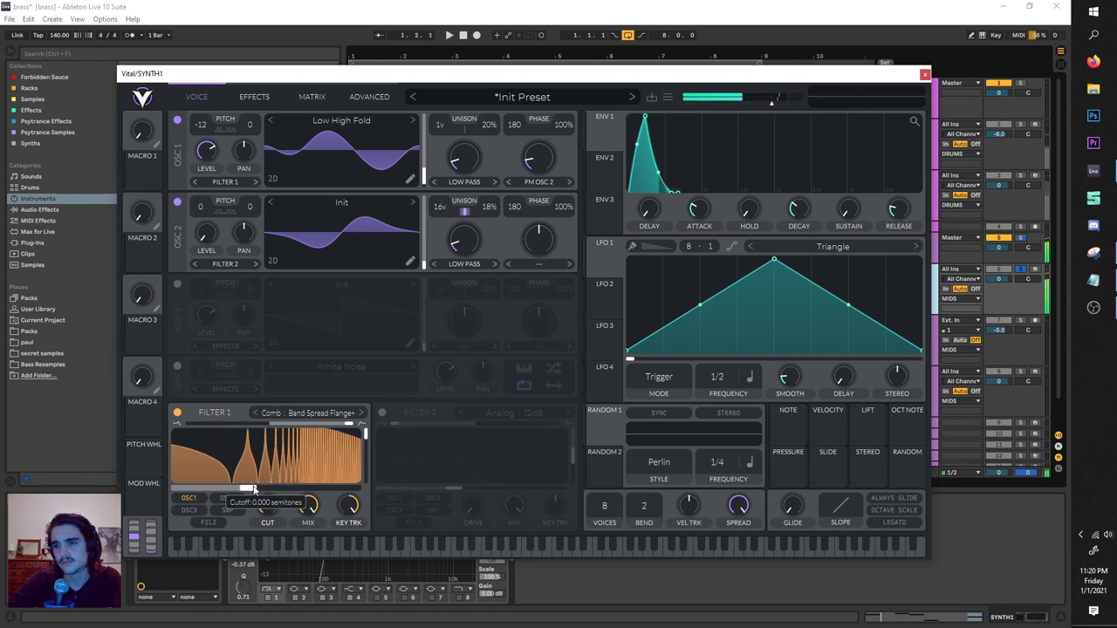
{"action": "right_click", "coordinate": [253, 490]}
{"action": "left_click", "coordinate": [270, 496]}
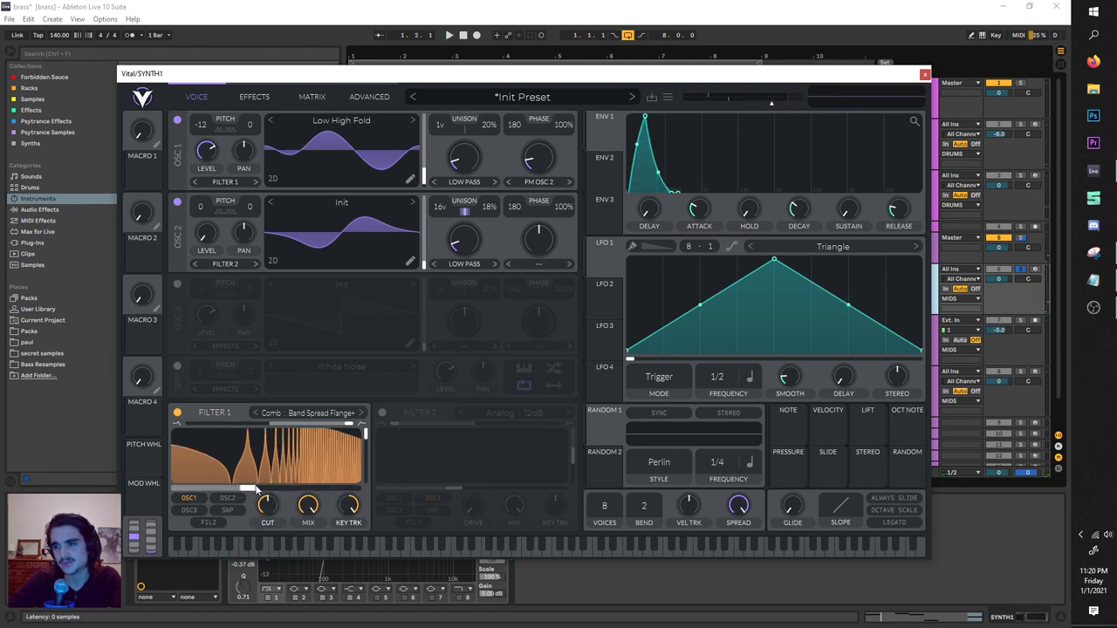
{"action": "right_click", "coordinate": [255, 490]}
{"action": "left_click", "coordinate": [273, 521]}
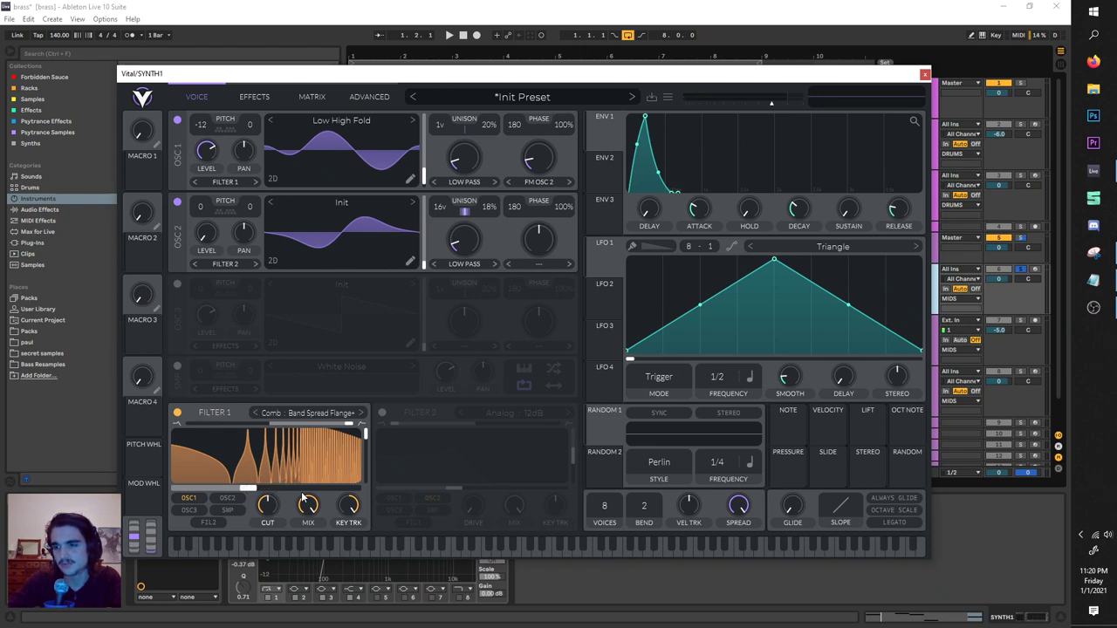
Audition high resonance settings on filter 1 and settle its resonance near the low end of the range
{"action": "key", "text": "space"}
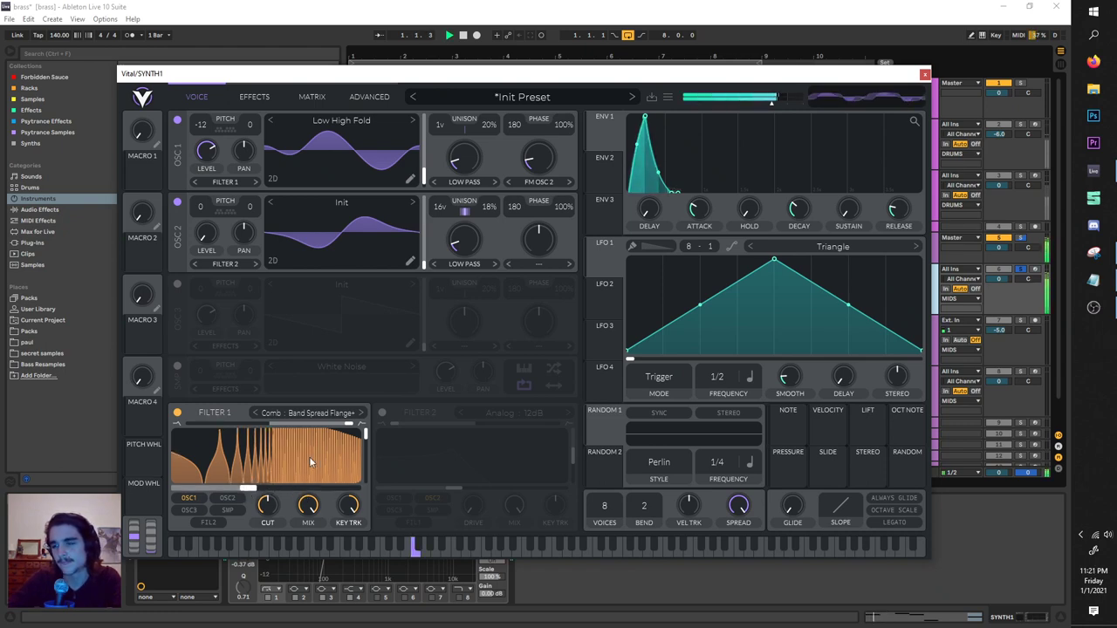
{"action": "key", "text": "space"}
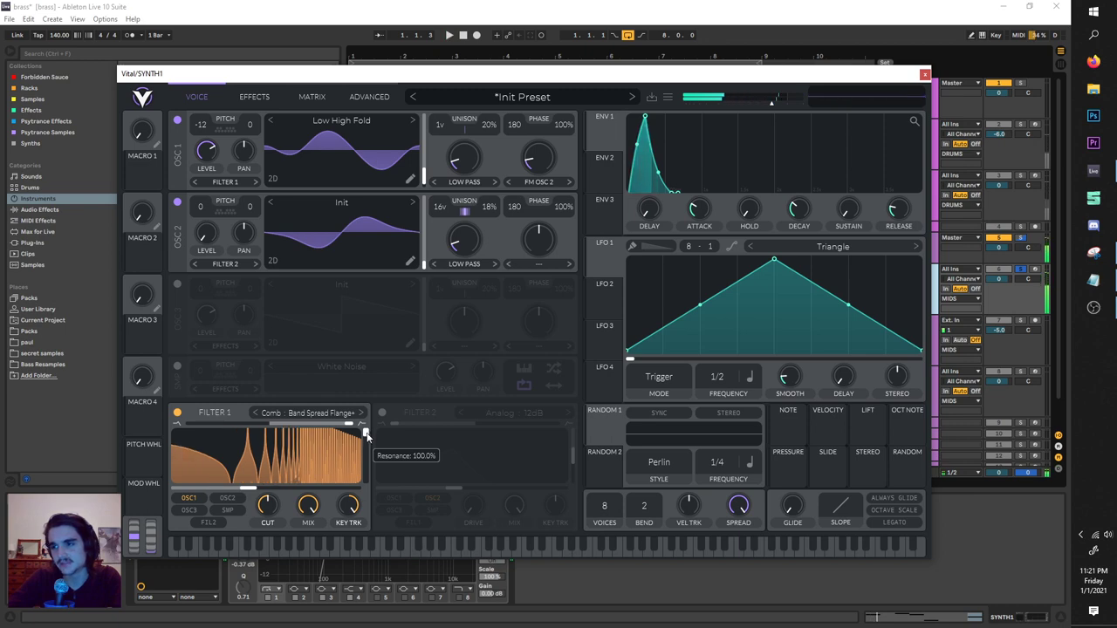
{"action": "mouse_move", "coordinate": [365, 434]}
{"action": "left_mouse_down"}
{"action": "mouse_move", "coordinate": [364, 445]}
{"action": "mouse_move", "coordinate": [365, 433]}
{"action": "left_mouse_up"}
{"action": "key", "text": "space"}
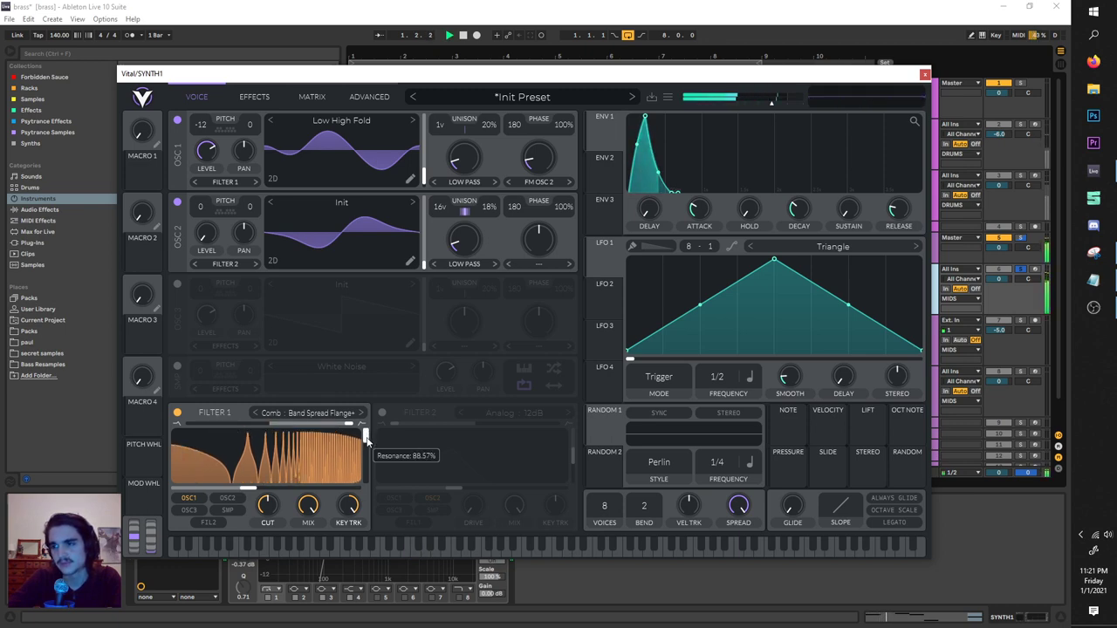
{"action": "key", "text": "space"}
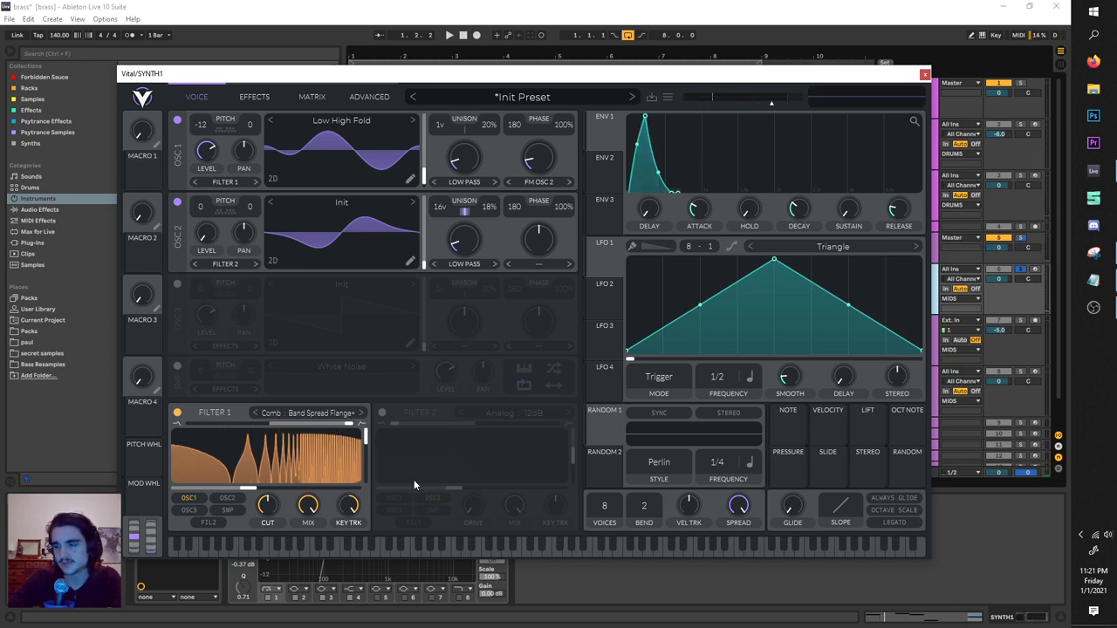
{"action": "left_click_drag", "start_coordinate": [365, 441], "coordinate": [369, 476]}
{"action": "key", "text": "space"}
{"action": "key", "text": "space"}
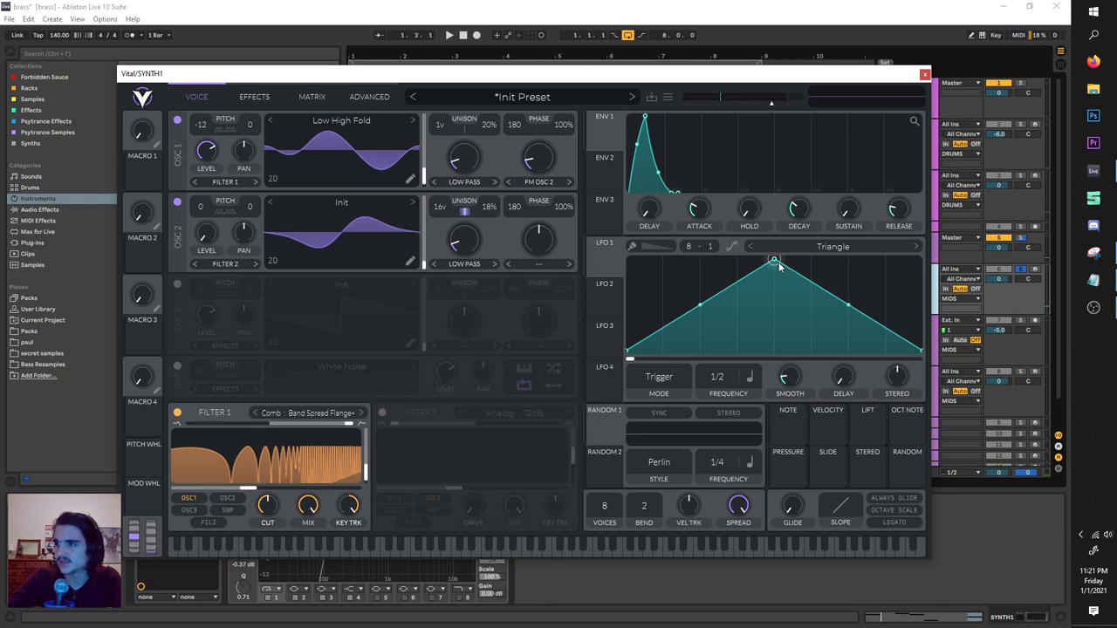
Reshape LFO 1 into a quick curved rise with its peak a quarter through and a curved decay, in Envelope mode
{"action": "left_click_drag", "start_coordinate": [779, 267], "coordinate": [699, 245]}
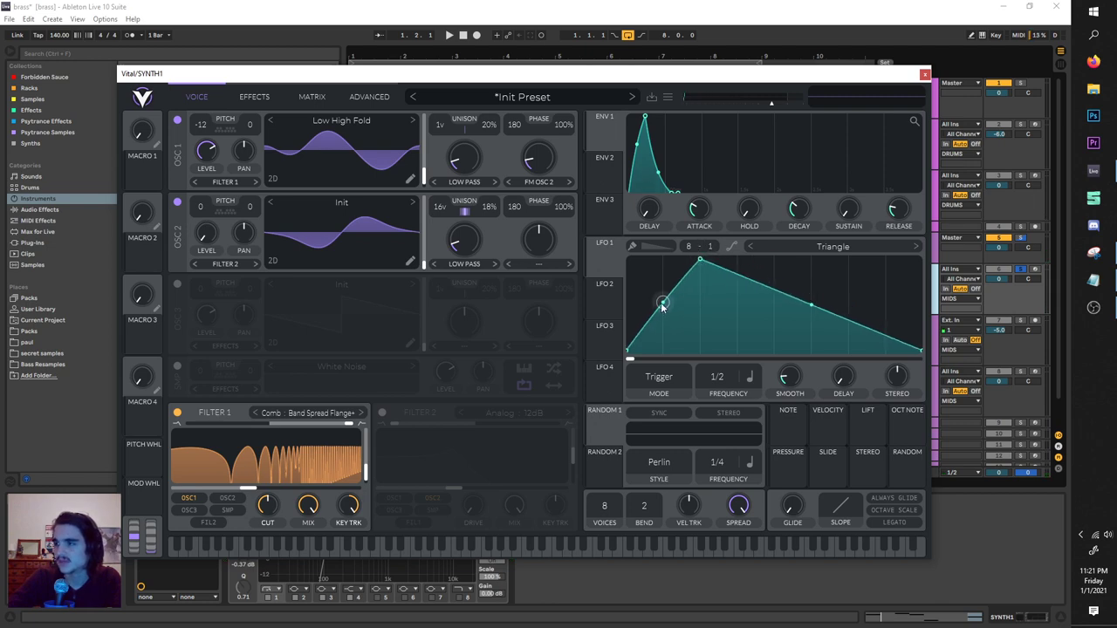
{"action": "left_click_drag", "start_coordinate": [662, 304], "coordinate": [658, 291]}
{"action": "left_click_drag", "start_coordinate": [813, 306], "coordinate": [800, 328]}
{"action": "left_click", "coordinate": [670, 377]}
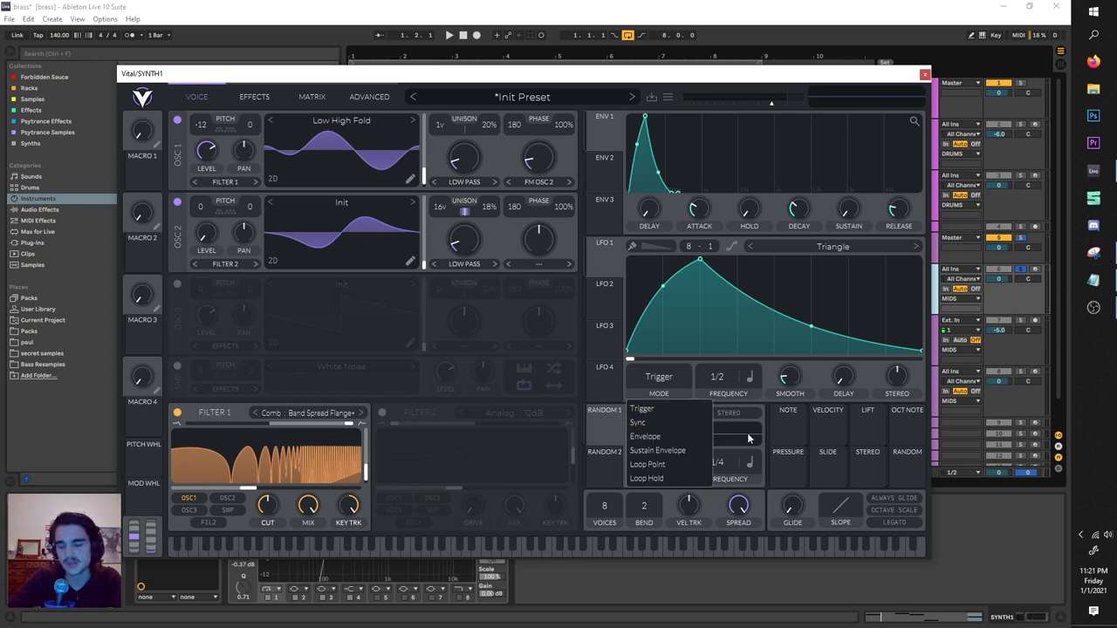
{"action": "left_click", "coordinate": [689, 438]}
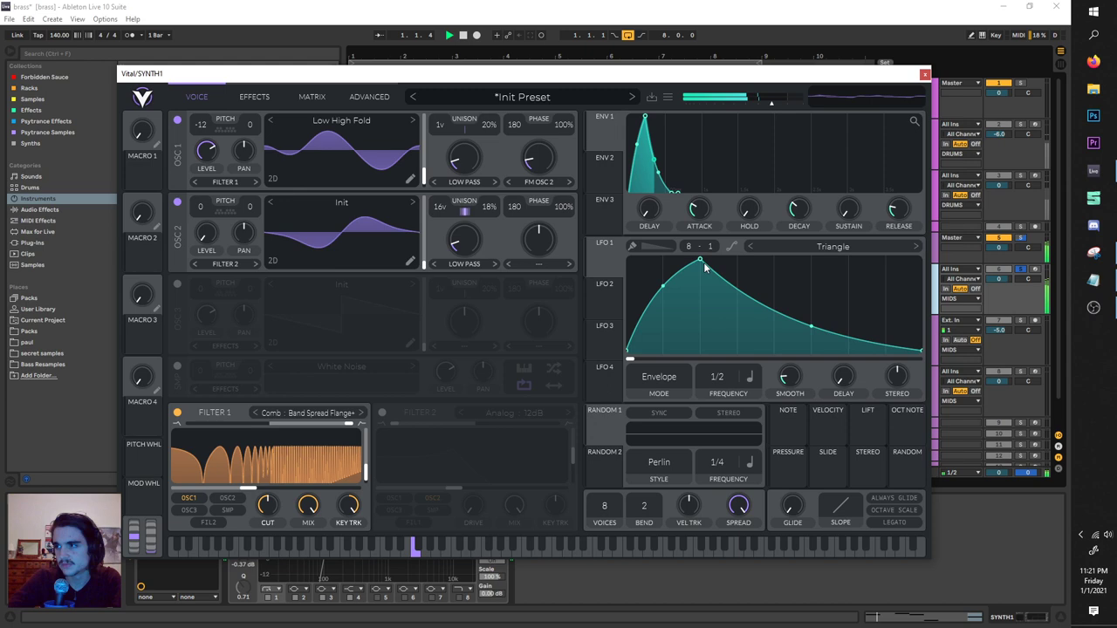
Move LFO 1's peak earlier and modulate filter 1's resonance with it by about 0.77, fine-tuning the base resonance
{"action": "left_click_drag", "start_coordinate": [699, 260], "coordinate": [362, 463]}
{"action": "key", "text": "space"}
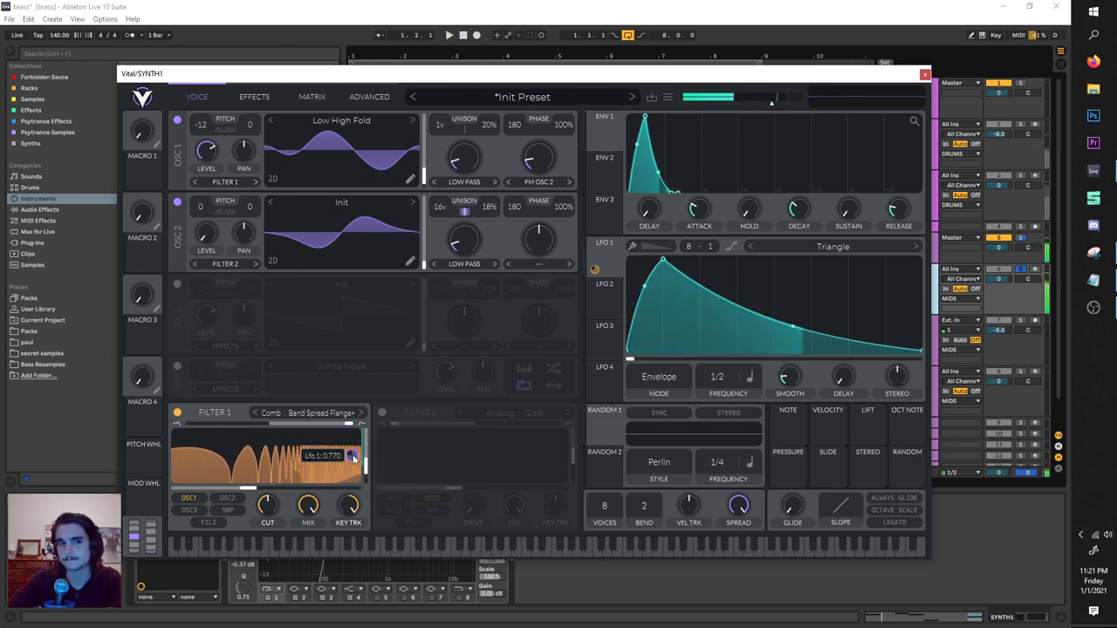
{"action": "left_click_drag", "start_coordinate": [365, 467], "coordinate": [365, 474]}
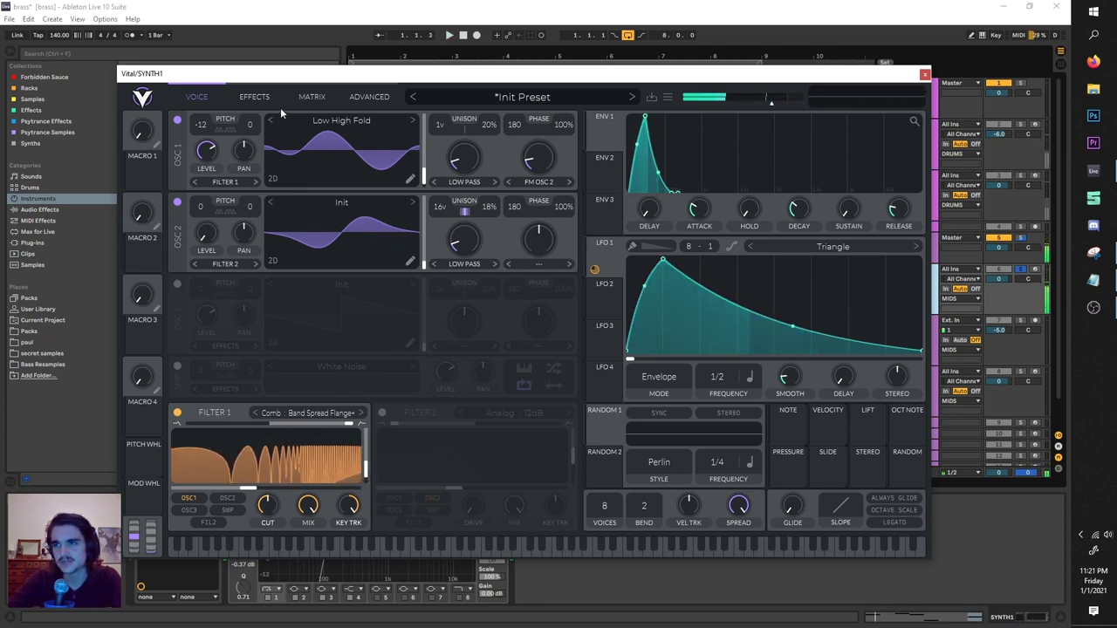
Enable the Distortion effect at the start of the effects chain with 14.40 dB of drive and audition it
{"action": "left_click", "coordinate": [256, 97]}
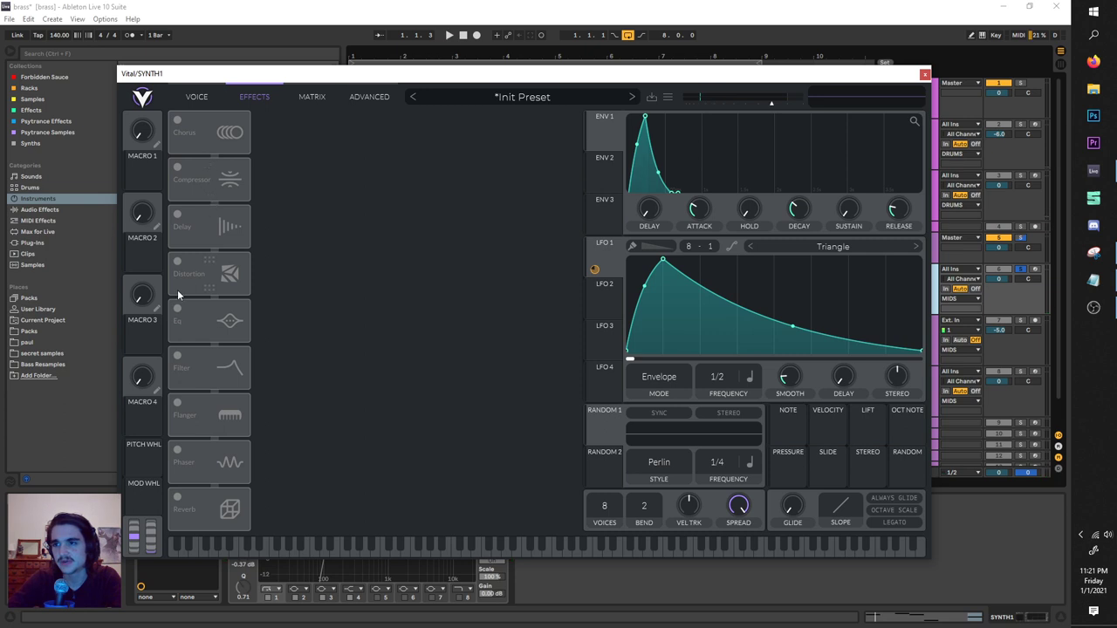
{"action": "left_click", "coordinate": [177, 262]}
{"action": "left_click_drag", "start_coordinate": [200, 273], "coordinate": [216, 126]}
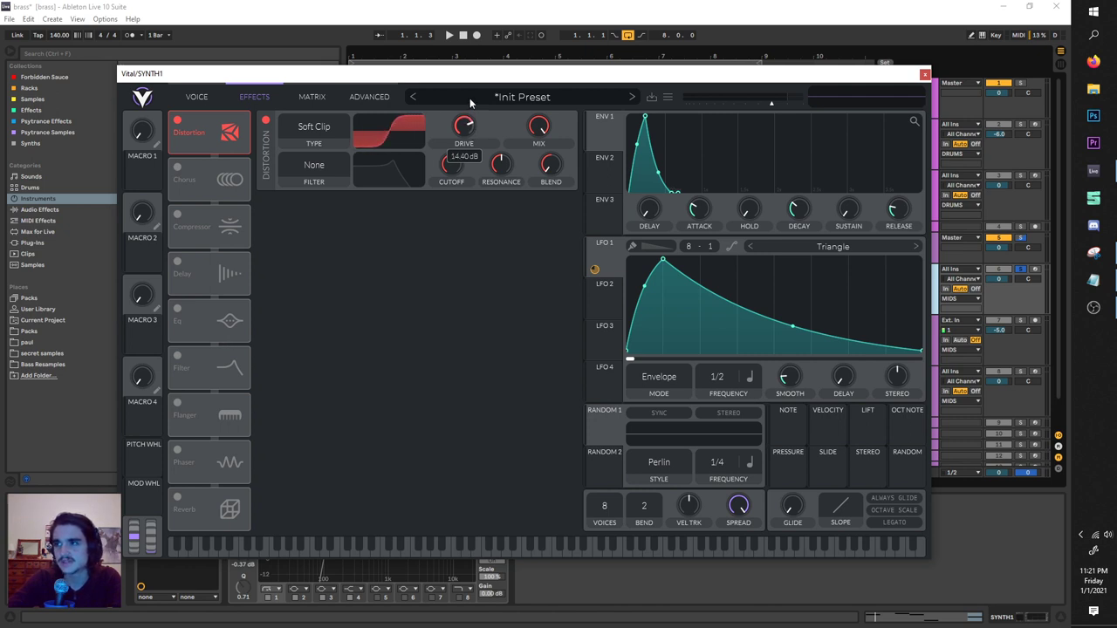
{"action": "key", "text": "space"}
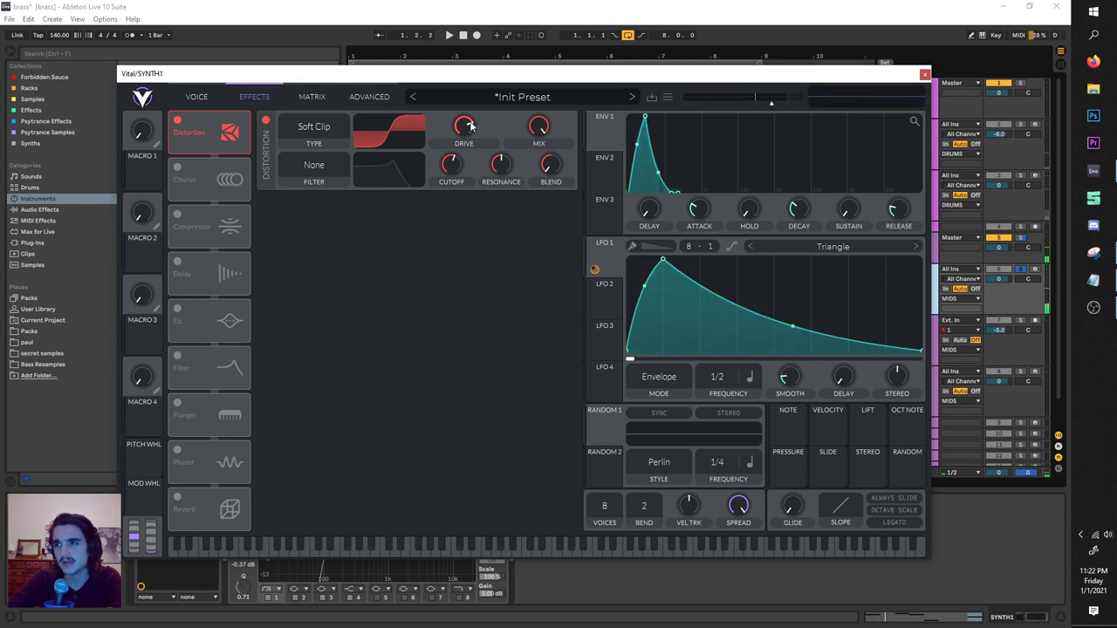
Set the distortion's filter to Post, lower its cutoff and resonance, and modulate the cutoff with LFO 1 by about 71
{"action": "left_click", "coordinate": [324, 165]}
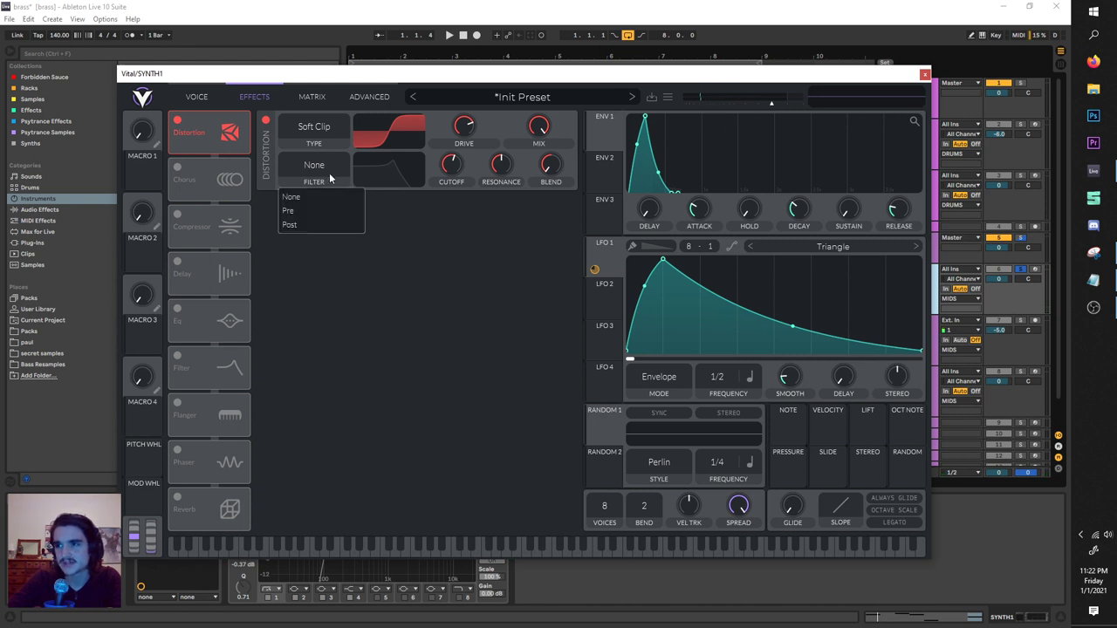
{"action": "left_click", "coordinate": [346, 229]}
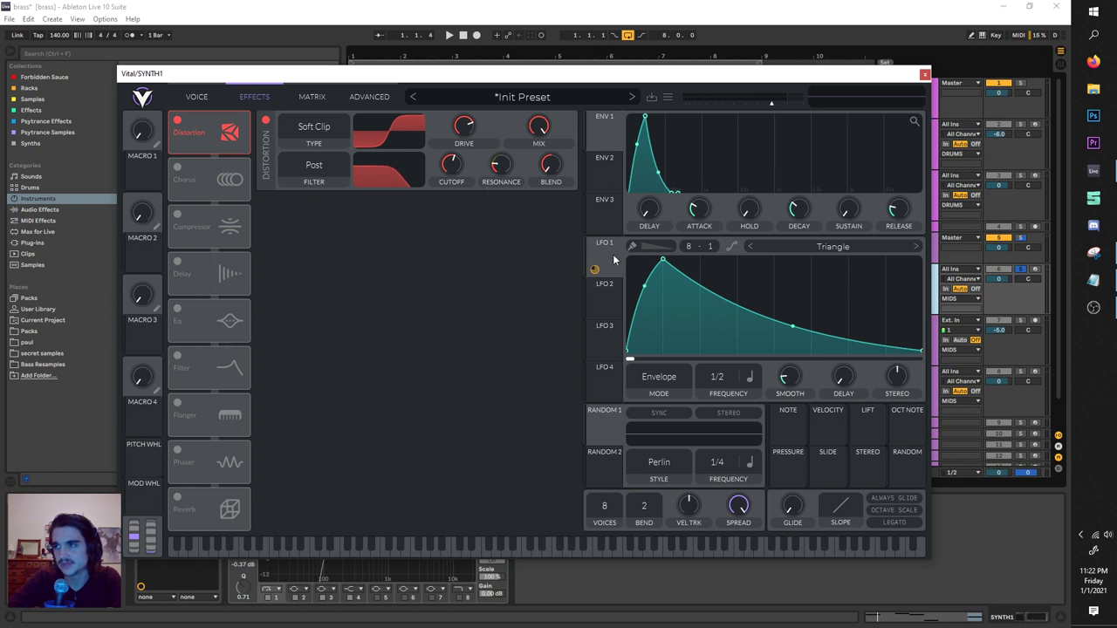
{"action": "left_click_drag", "start_coordinate": [573, 249], "coordinate": [447, 183]}
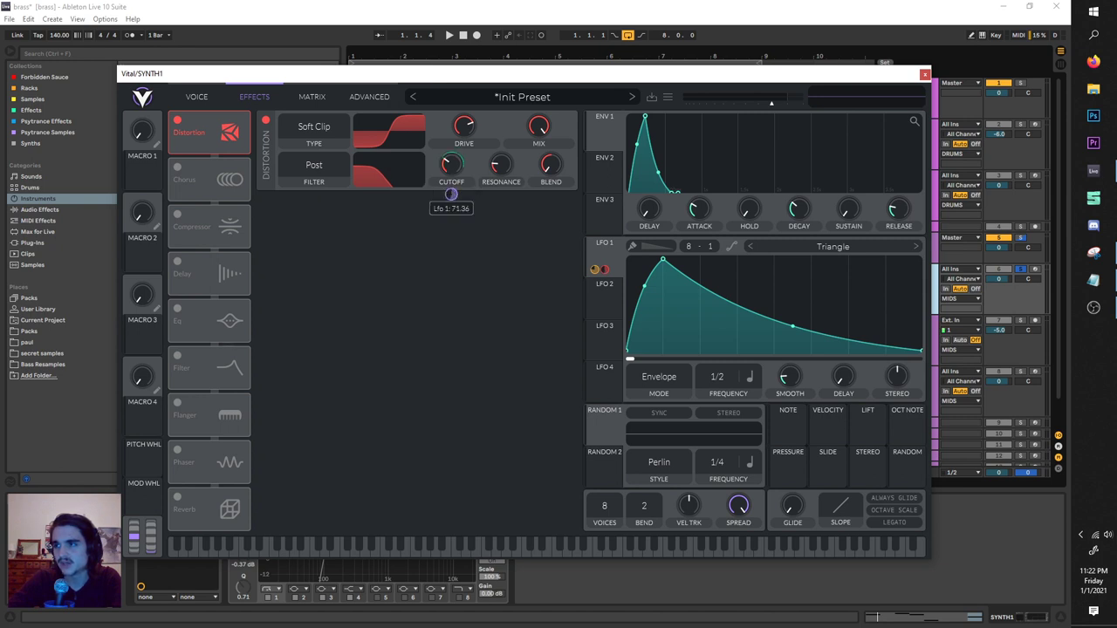
Fine-tune LFO 1's modulation of the distortion filter cutoff to 73.92 while auditioning the sound
{"action": "left_click_drag", "start_coordinate": [452, 194], "coordinate": [446, 182]}
{"action": "key", "text": "space"}
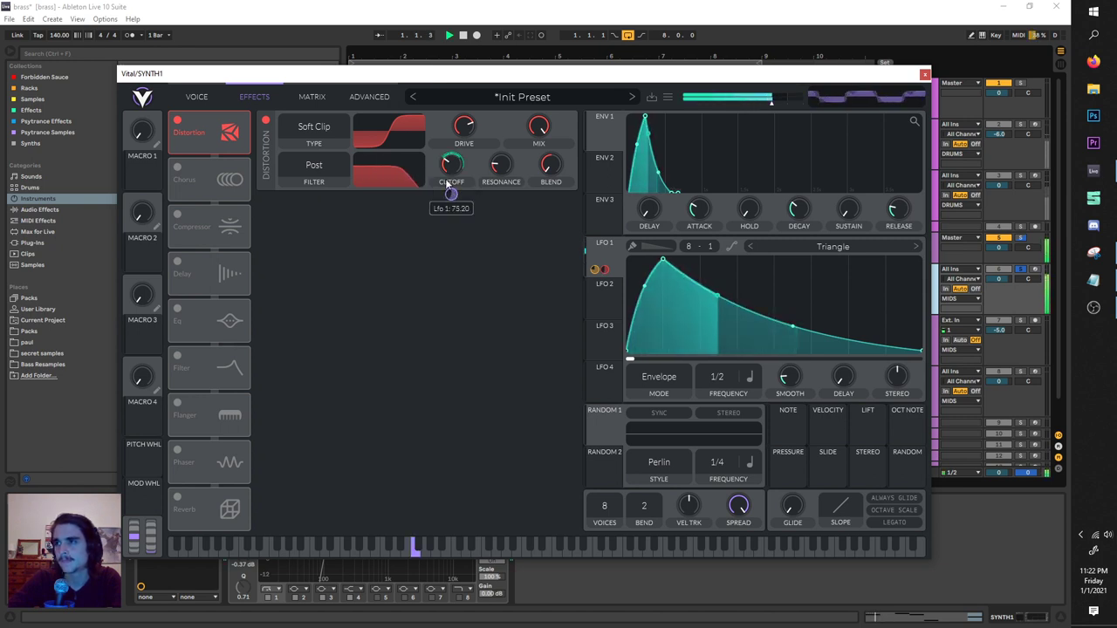
{"action": "key", "text": "space"}
{"action": "left_click_drag", "start_coordinate": [452, 195], "coordinate": [454, 201]}
{"action": "key", "text": "space"}
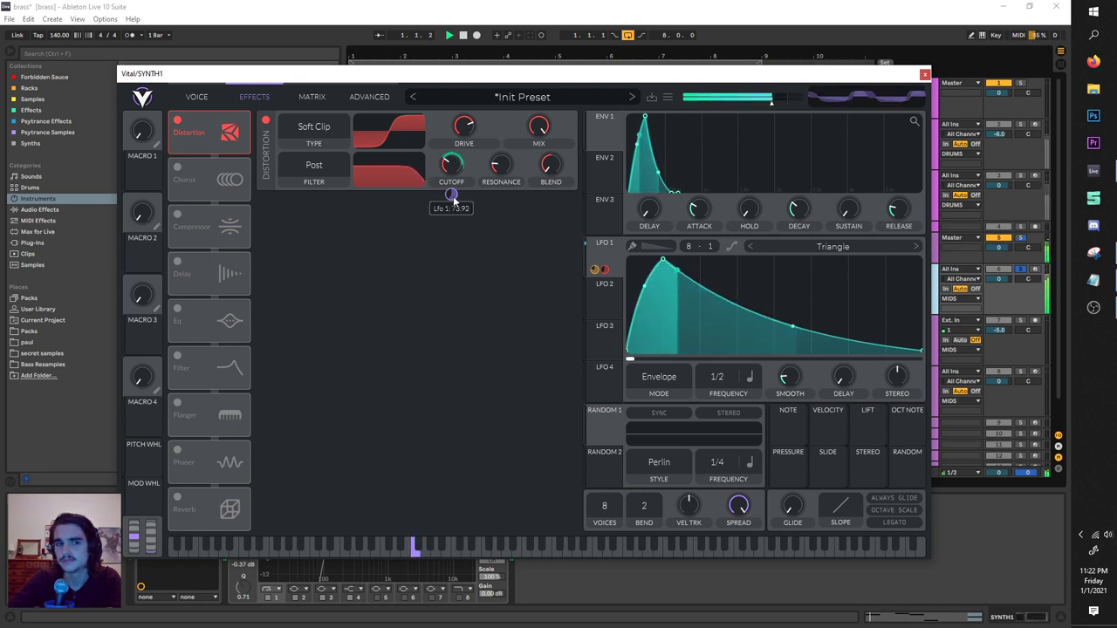
{"action": "key", "text": "space"}
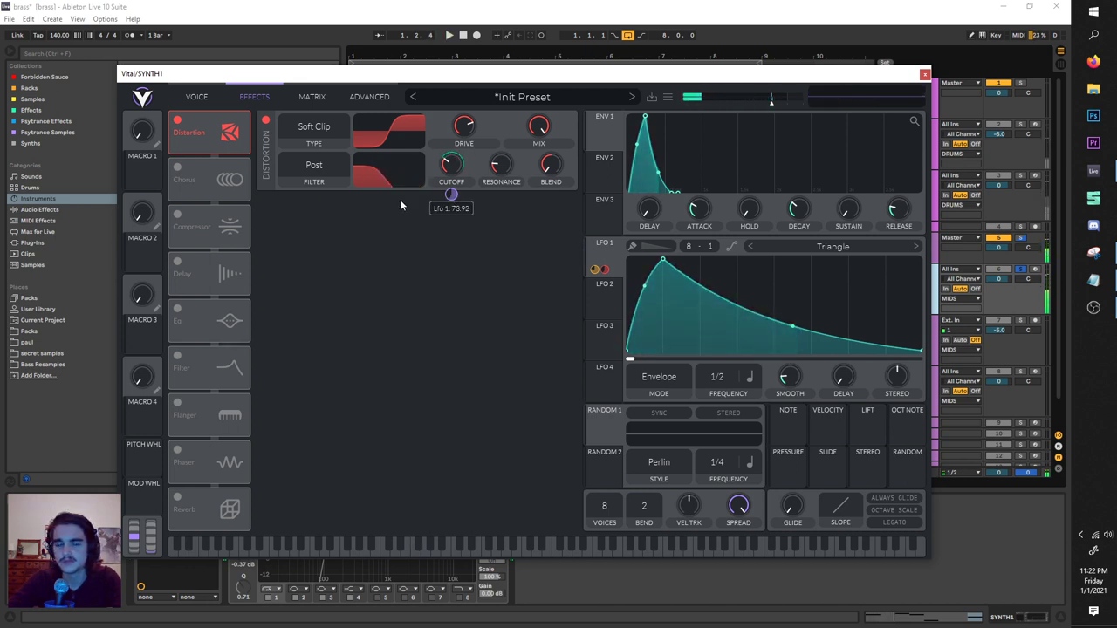
Enable the Chorus effect and set its frequency to 16/1
{"action": "left_click", "coordinate": [177, 167]}
{"action": "key", "text": "space"}
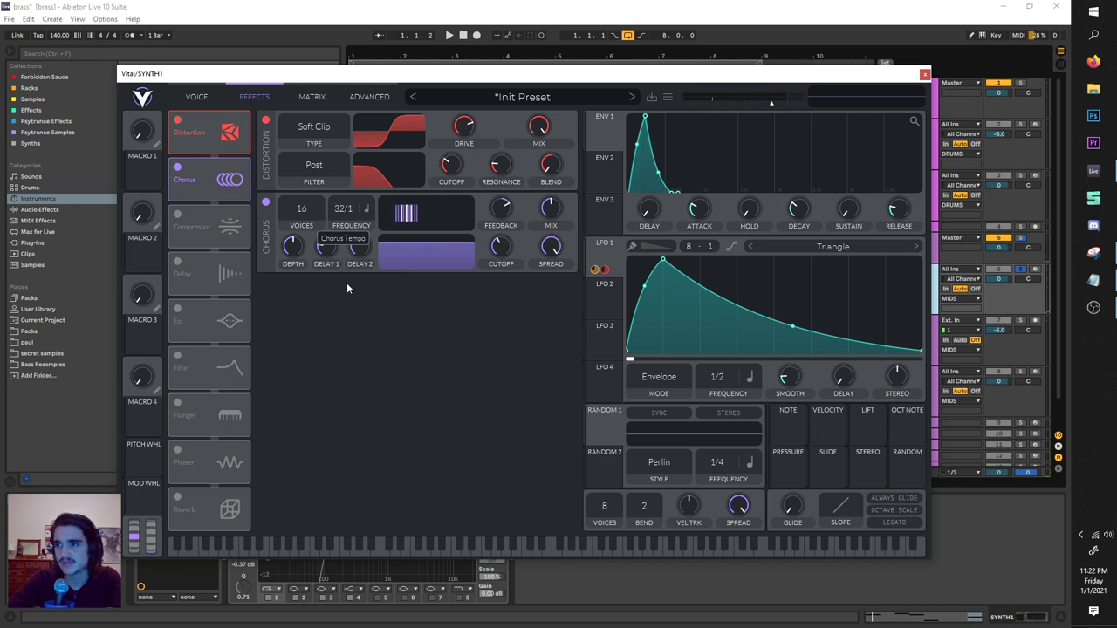
{"action": "left_click_drag", "start_coordinate": [348, 284], "coordinate": [347, 269]}
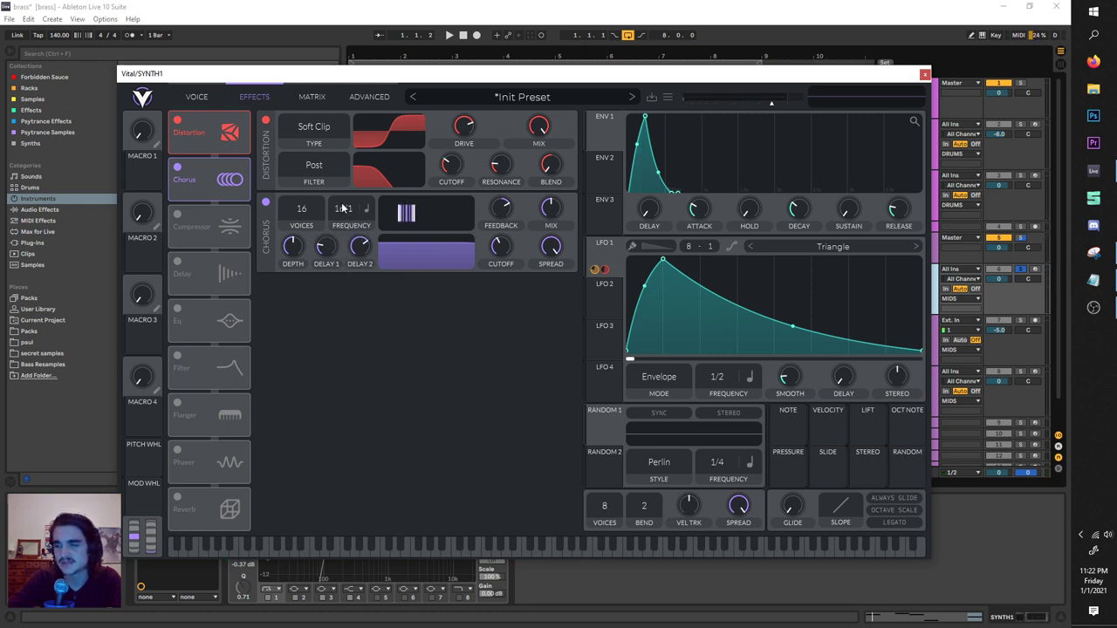
Raise the chorus depth to maximum and set its feedback to 0%, auditioning the sound
{"action": "mouse_move", "coordinate": [294, 237]}
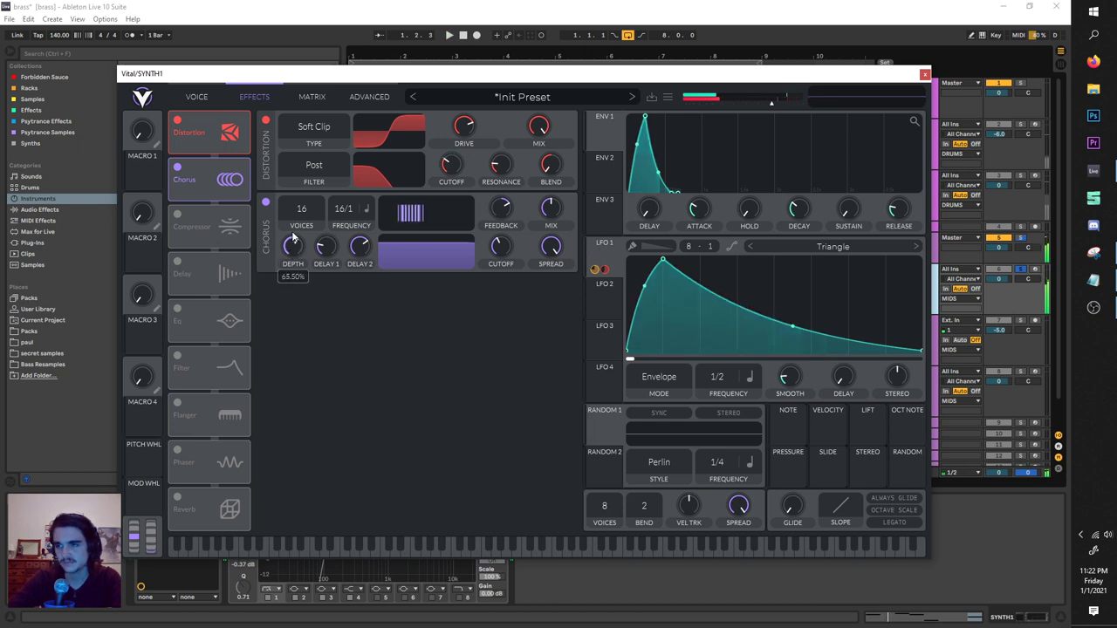
{"action": "left_click_drag", "start_coordinate": [290, 207], "coordinate": [290, 144]}
{"action": "key", "text": "space"}
{"action": "key", "text": "space"}
{"action": "key", "text": "space"}
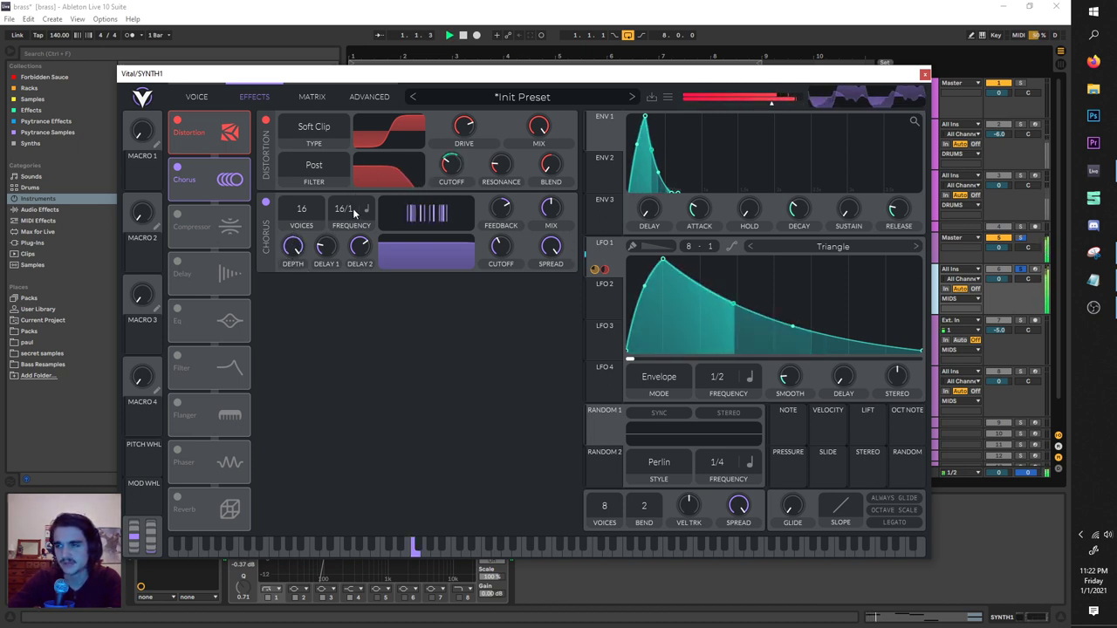
{"action": "key", "text": "space"}
{"action": "key", "text": "space"}
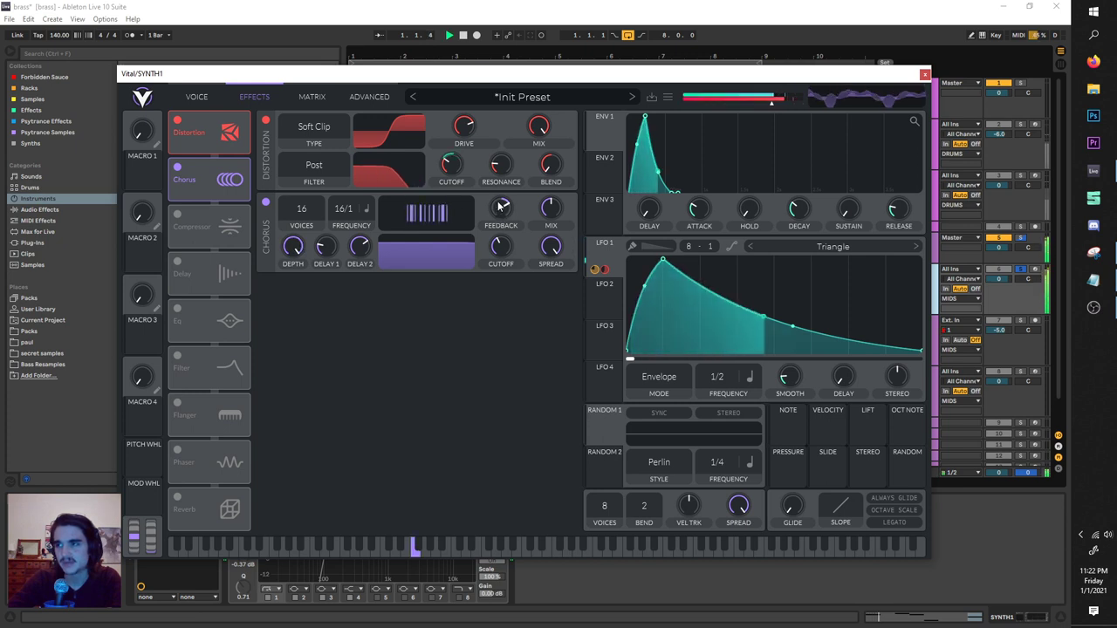
{"action": "key", "text": "space"}
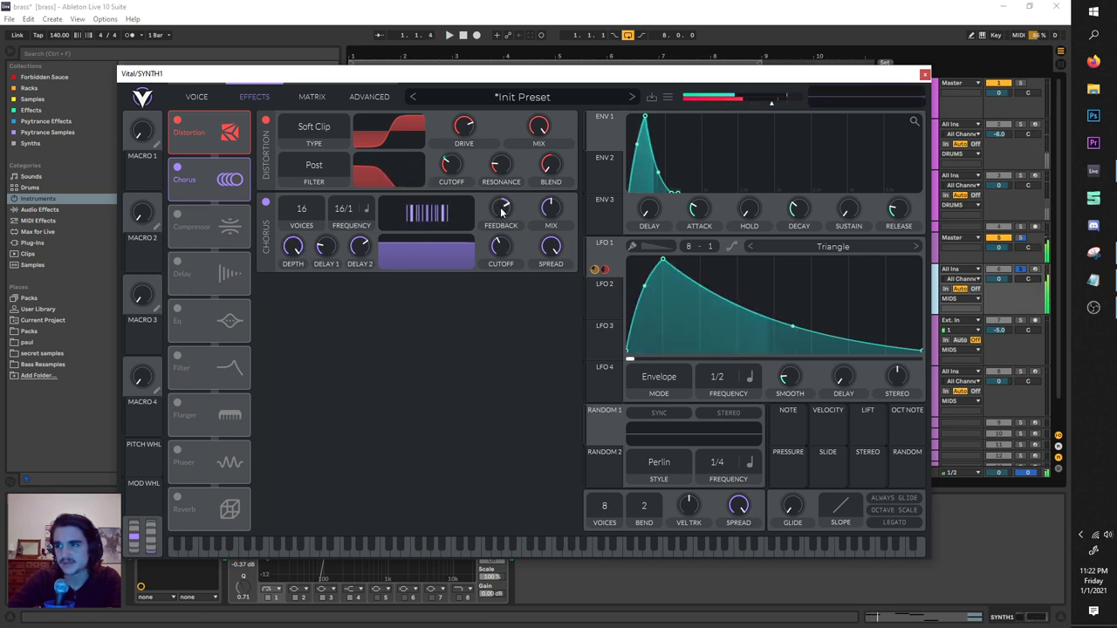
{"action": "mouse_move", "coordinate": [503, 208]}
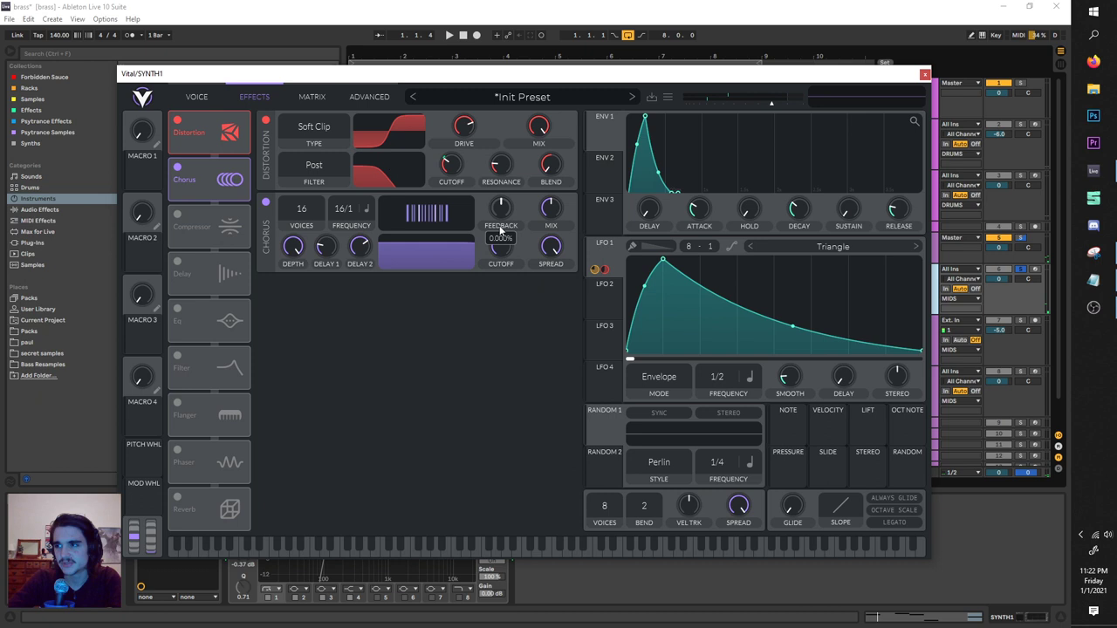
Adjust the chorus filter cutoff to trim the lows and set the chorus spread to 0.870, auditioning the sound
{"action": "key", "text": "space"}
{"action": "key", "text": "space"}
{"action": "key", "text": "space"}
{"action": "key", "text": "space"}
{"action": "left_click_drag", "start_coordinate": [506, 252], "coordinate": [504, 246]}
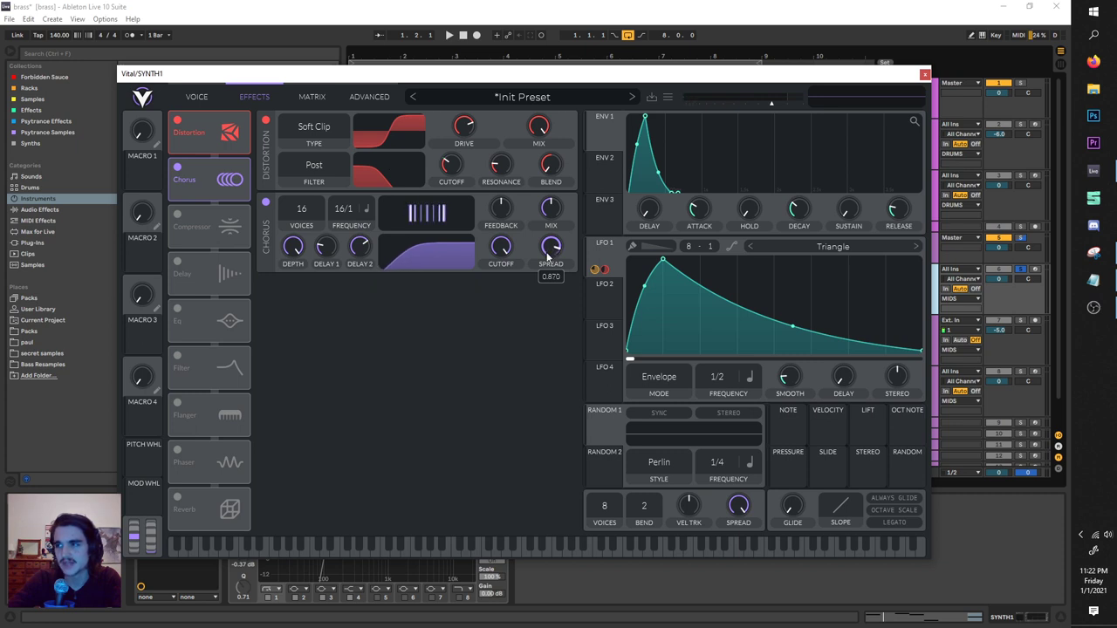
{"action": "key", "text": "space"}
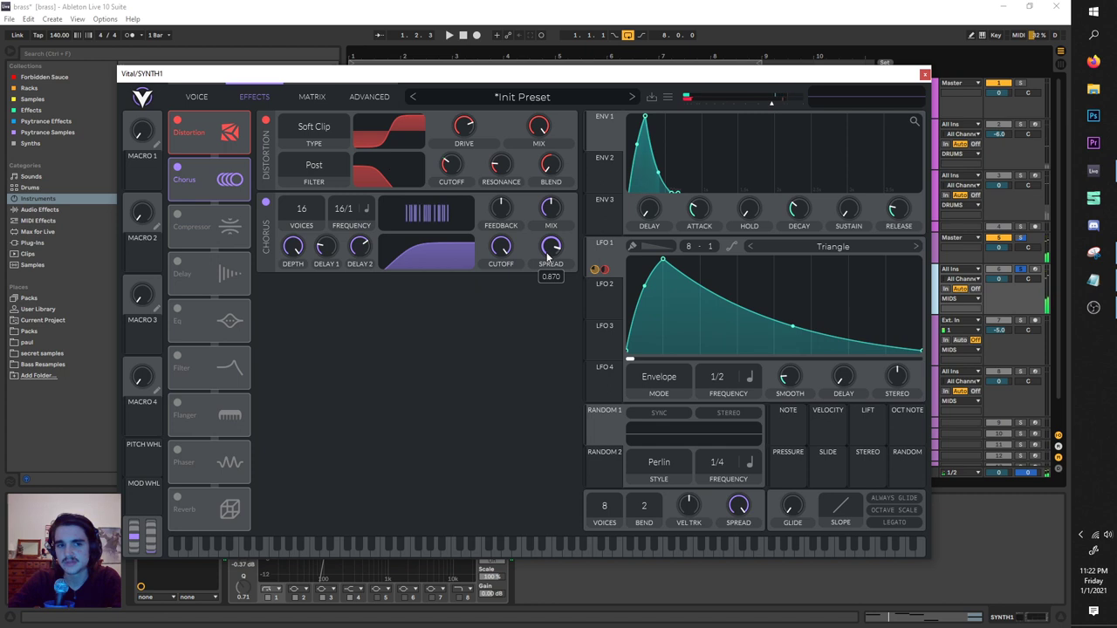
Enable the Multiband Compressor with attack and release at maximum, and compare the sound with it bypassed
{"action": "left_click", "coordinate": [178, 214]}
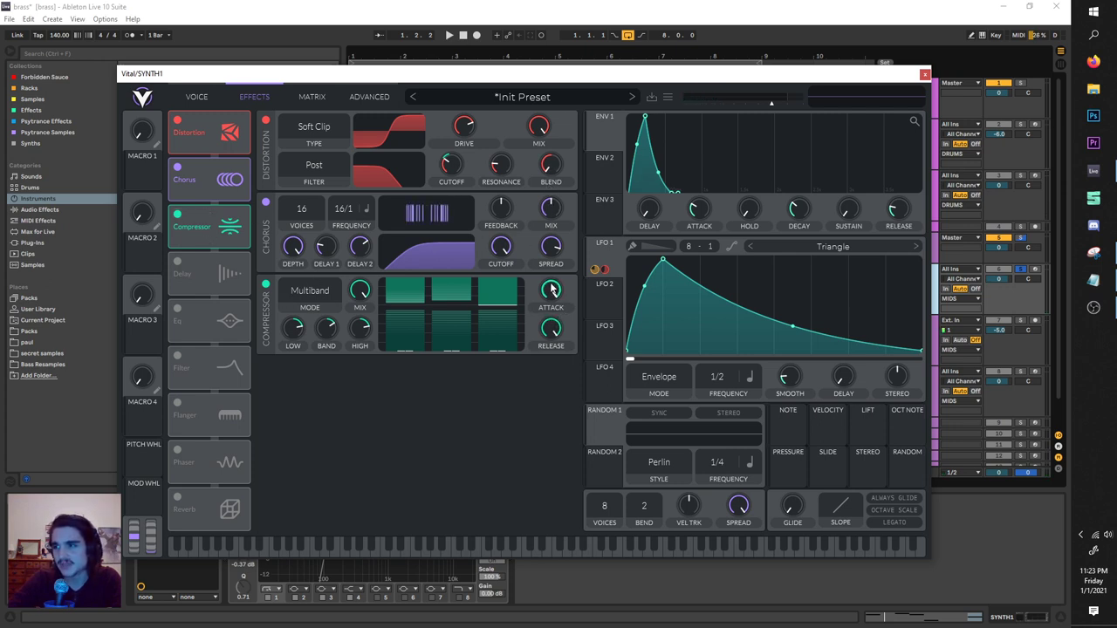
{"action": "key", "text": "space"}
{"action": "key", "text": "space"}
{"action": "key", "text": "space"}
{"action": "key", "text": "space"}
{"action": "key", "text": "space"}
{"action": "key", "text": "space"}
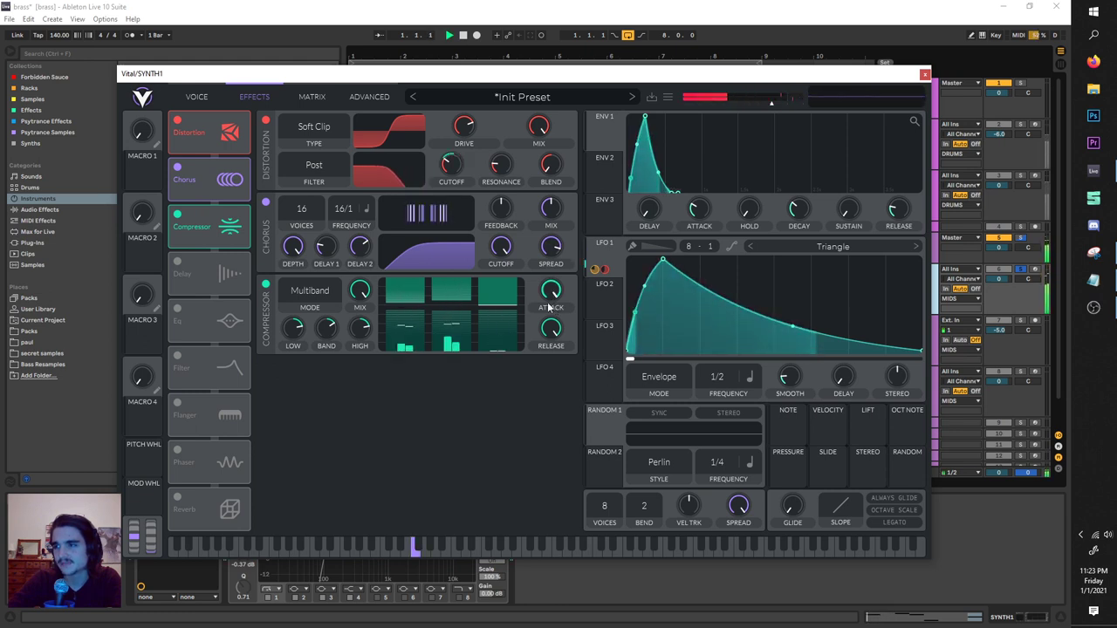
{"action": "left_click", "coordinate": [177, 216]}
{"action": "left_click", "coordinate": [177, 215]}
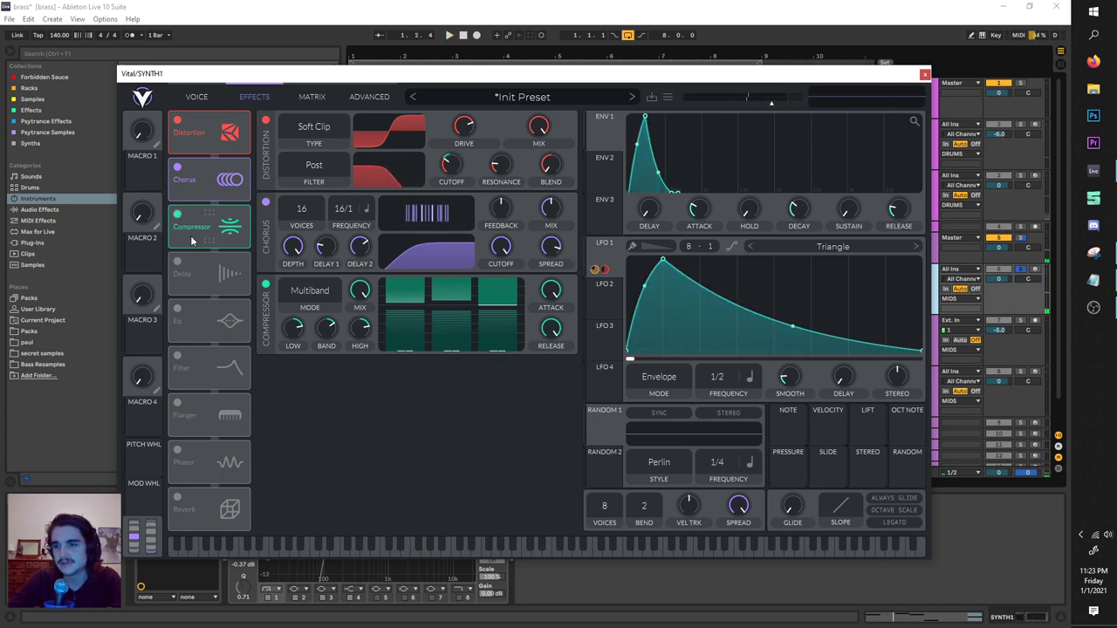
Add Reverb directly after the Compressor and shape its low and high bands, cutting the lows by about 5.5 dB near 58 semitones
{"action": "left_click", "coordinate": [178, 498]}
{"action": "left_click_drag", "start_coordinate": [202, 509], "coordinate": [218, 265]}
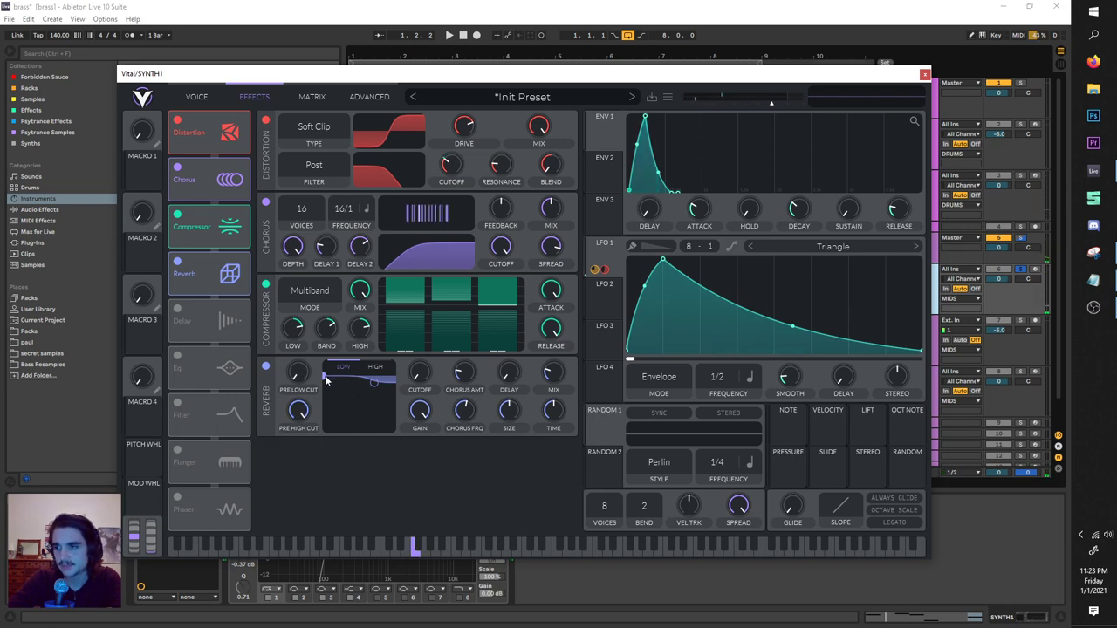
{"action": "left_click_drag", "start_coordinate": [326, 378], "coordinate": [378, 394]}
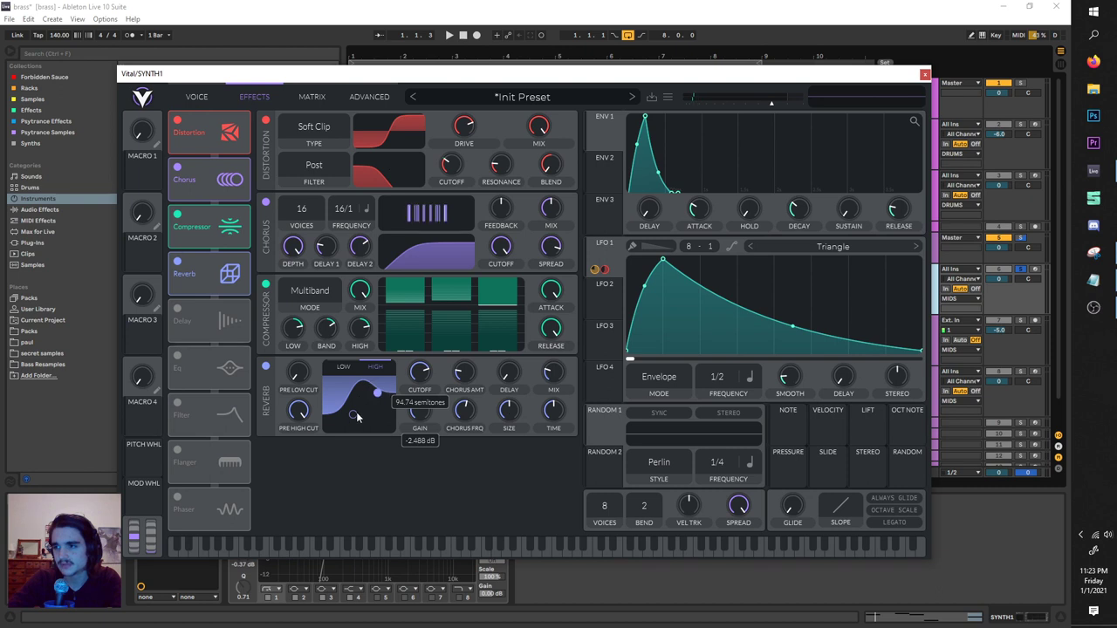
{"action": "left_click", "coordinate": [357, 417]}
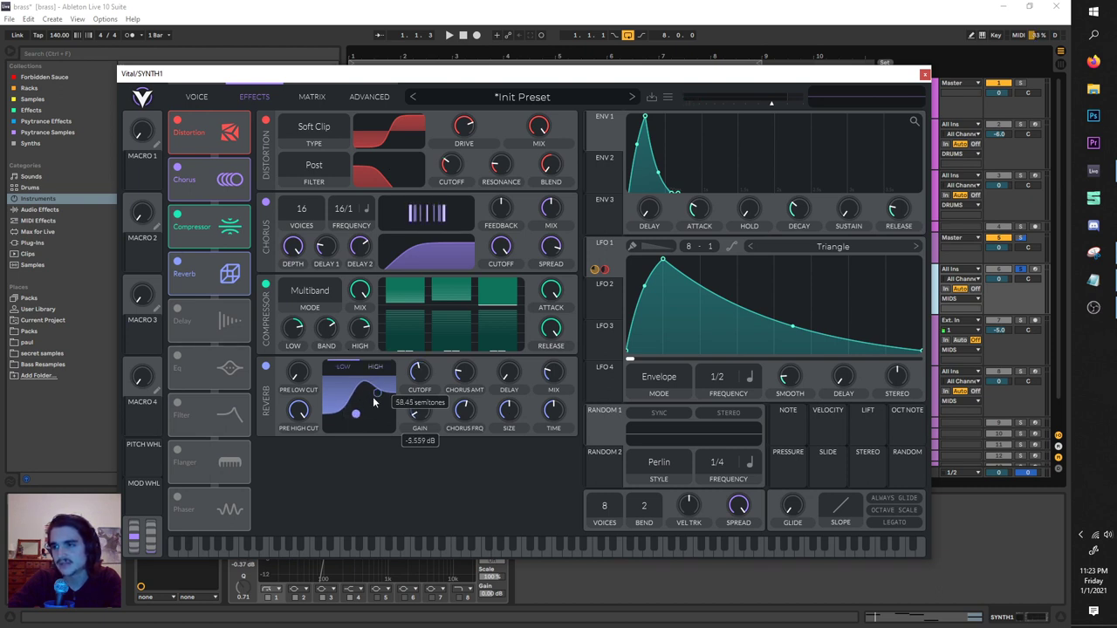
{"action": "left_click_drag", "start_coordinate": [376, 393], "coordinate": [357, 412]}
Set the reverb's chorus amount to zero and its size to about 36%, auditioning the sound
{"action": "key", "text": "space"}
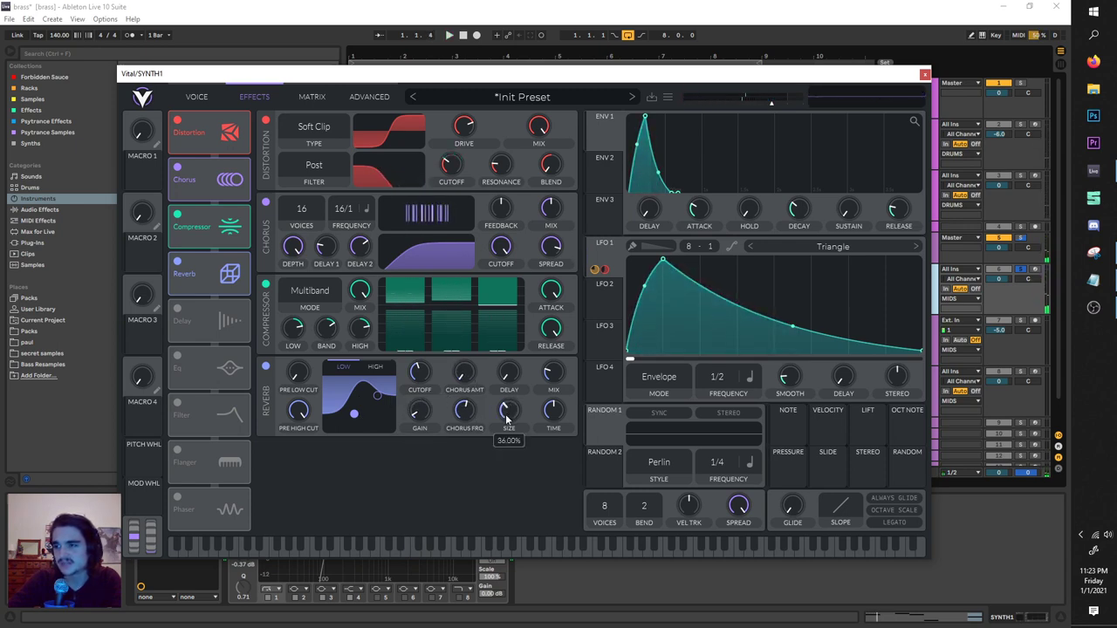
{"action": "mouse_move", "coordinate": [506, 419]}
{"action": "left_mouse_down"}
{"action": "mouse_move", "coordinate": [507, 443]}
{"action": "mouse_move", "coordinate": [512, 408]}
{"action": "left_mouse_up"}
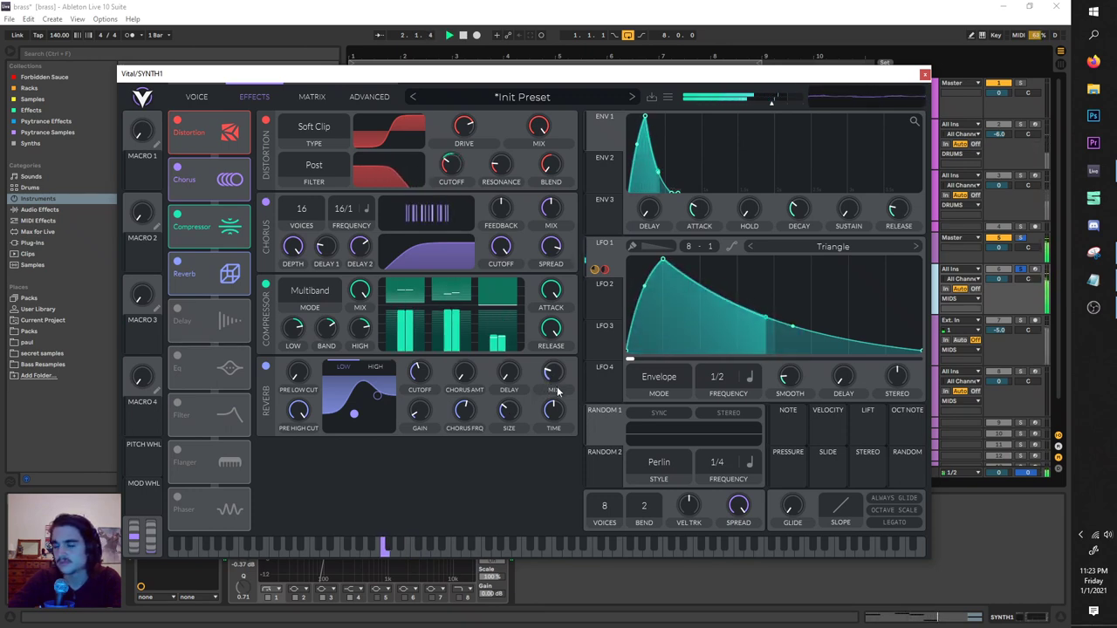
Set the synth's polyphony to 1 voice and audition the patch
{"action": "left_click", "coordinate": [220, 101]}
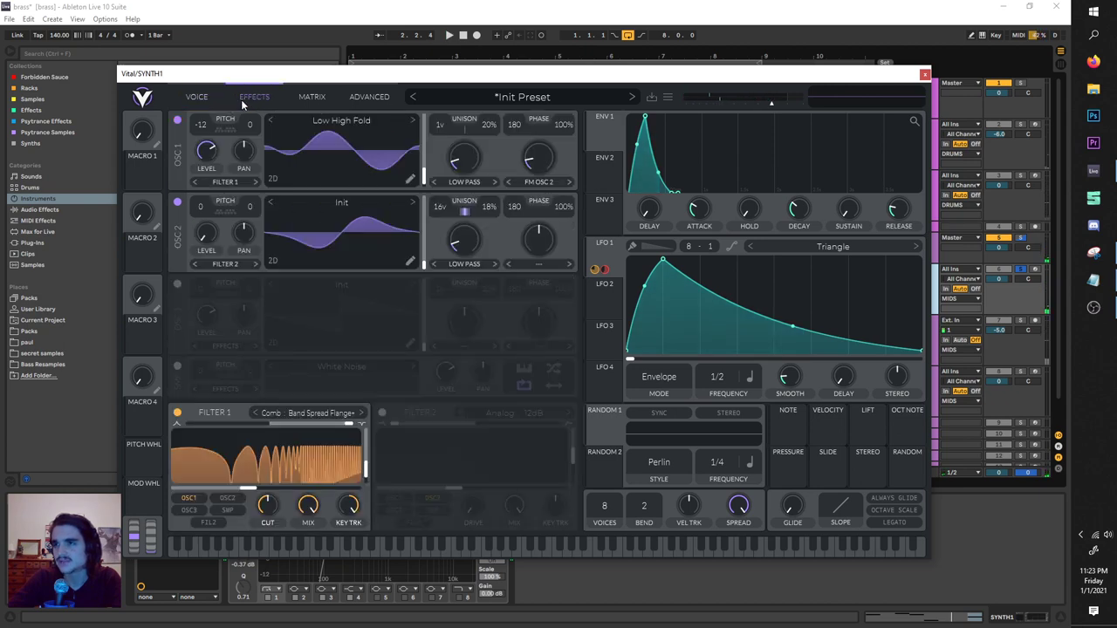
{"action": "left_click", "coordinate": [313, 98]}
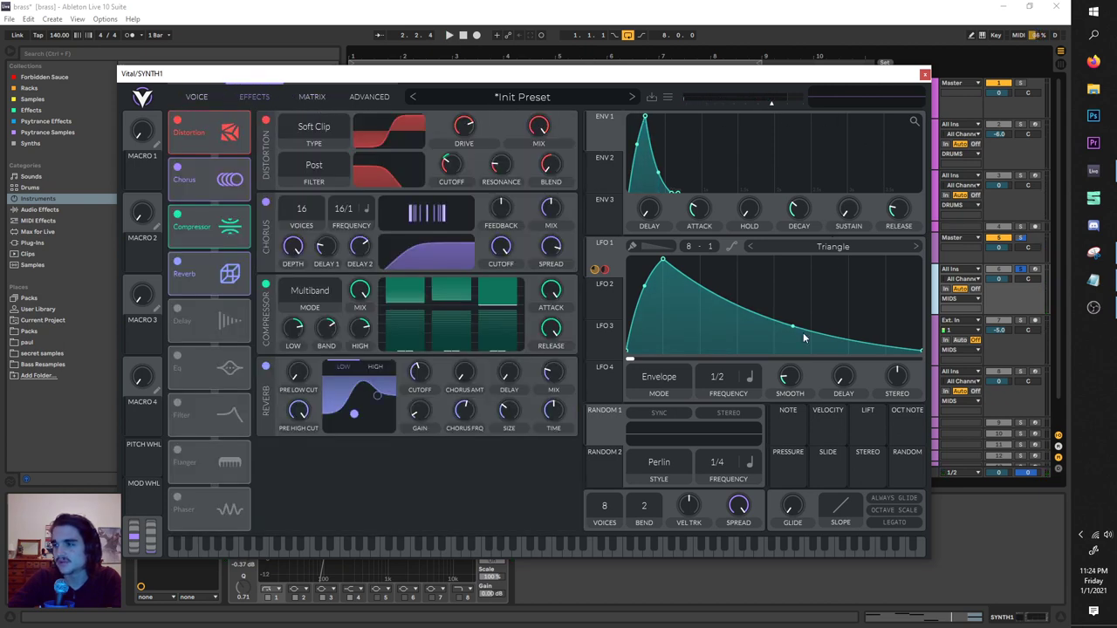
{"action": "left_click_drag", "start_coordinate": [608, 503], "coordinate": [607, 547]}
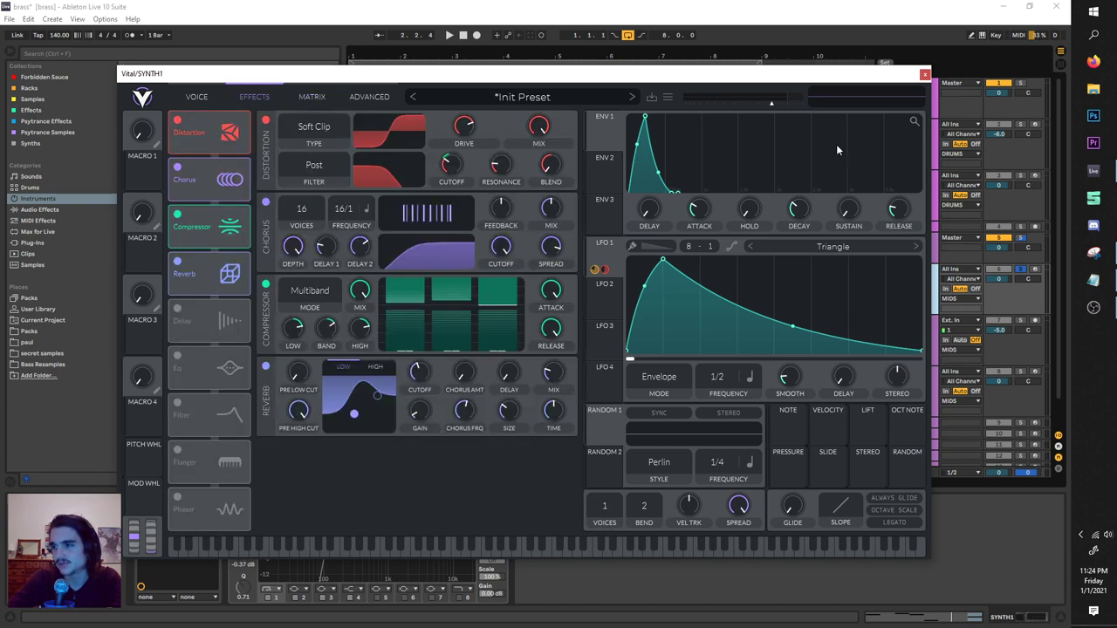
{"action": "key", "text": "space"}
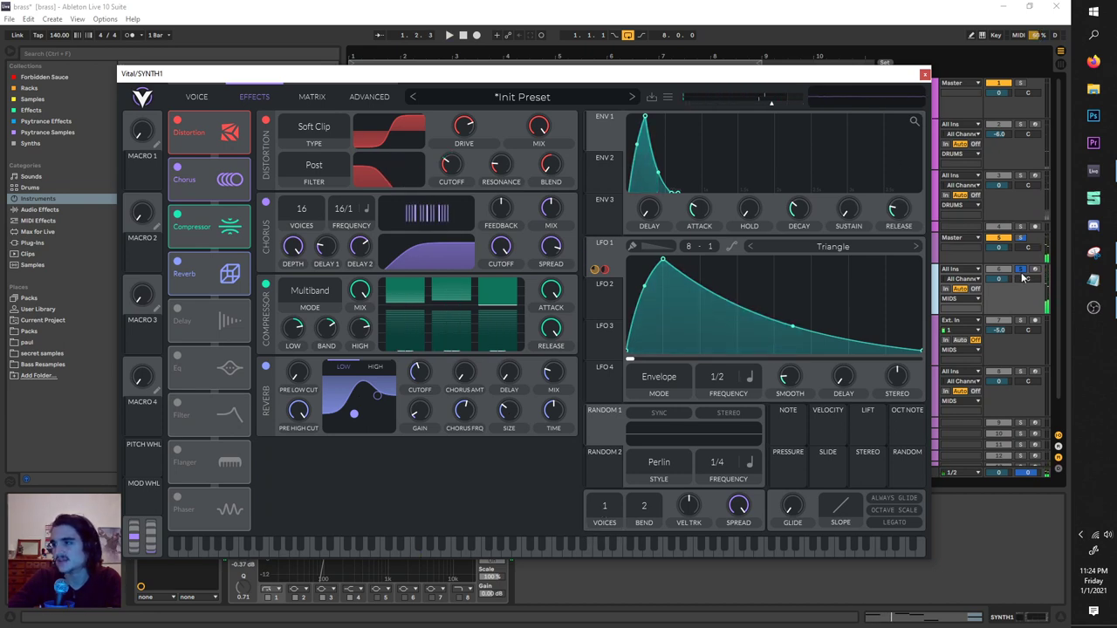
Unsolo the SYNTH1 track, close the Vital window and play the full arrangement
{"action": "left_click", "coordinate": [1020, 270]}
{"action": "left_click", "coordinate": [923, 74]}
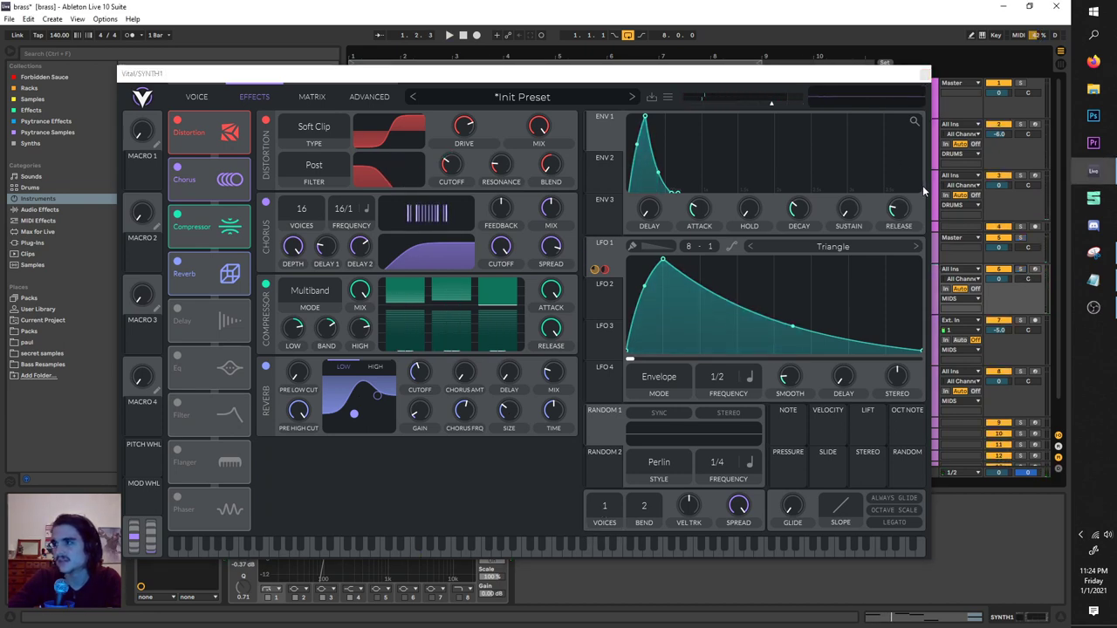
{"action": "key", "text": "space"}
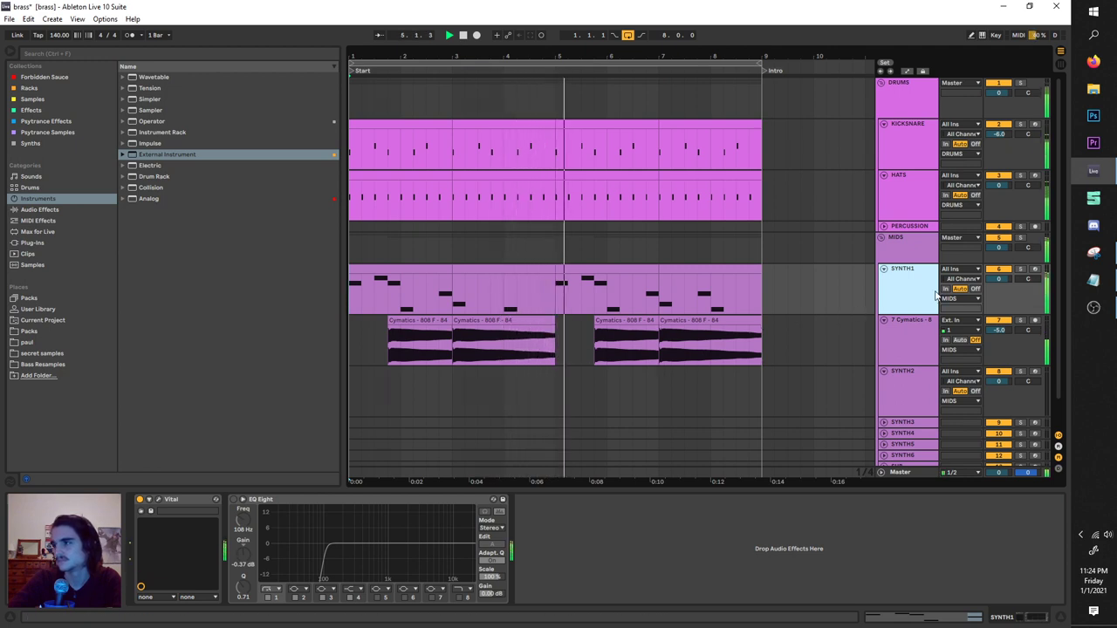
Reopen Vital's effects and fine-tune the reverb time to about 1.7 secs against the full mix
{"action": "left_click", "coordinate": [158, 500]}
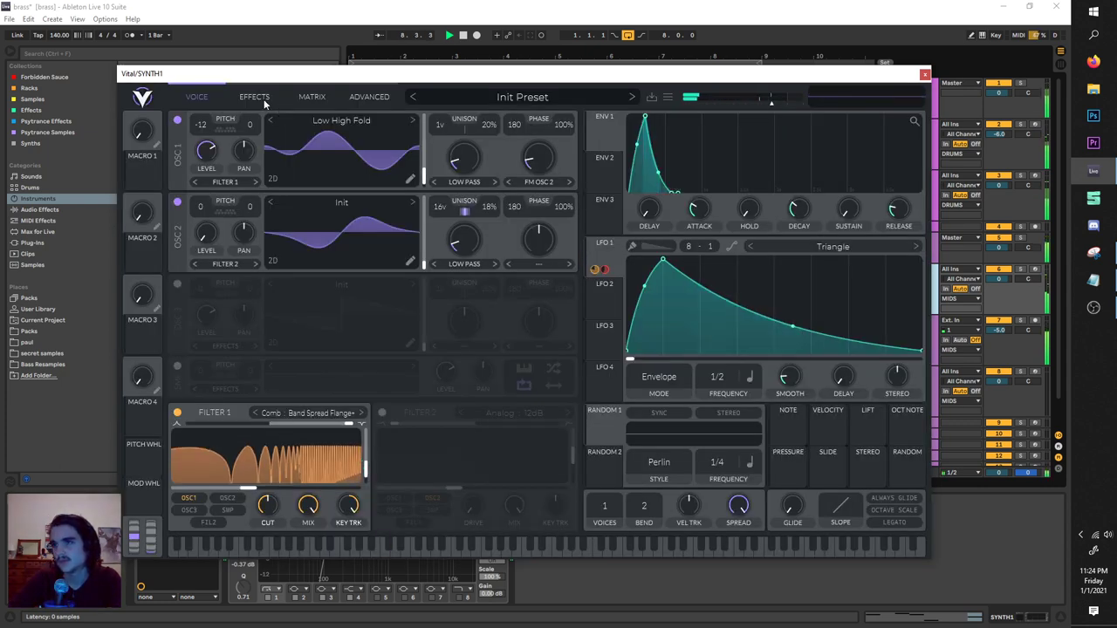
{"action": "left_click", "coordinate": [259, 97]}
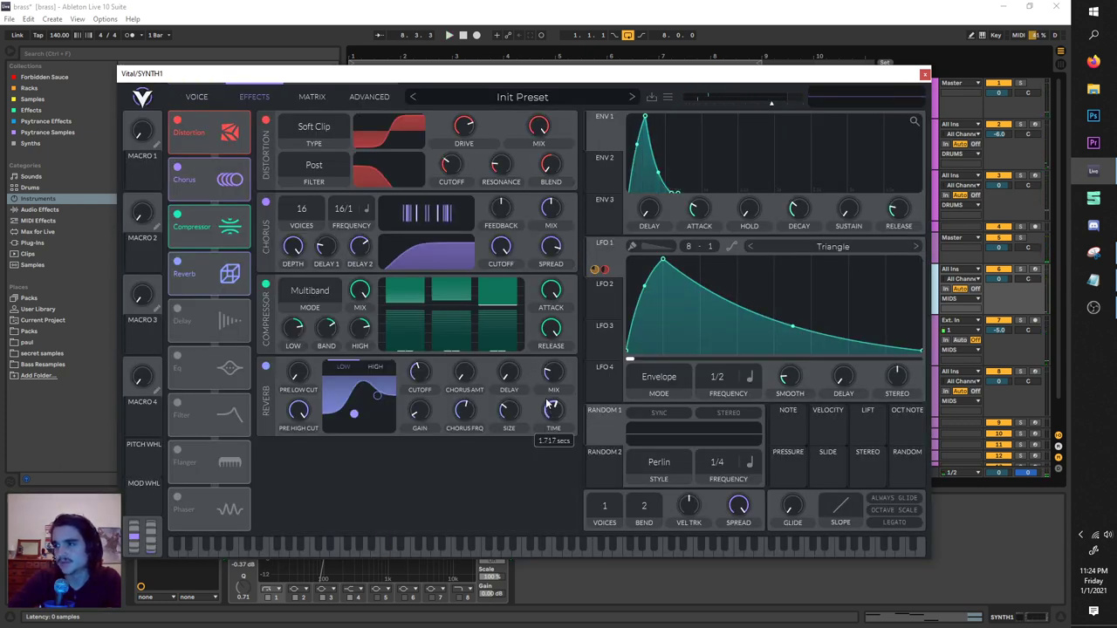
{"action": "key", "text": "space"}
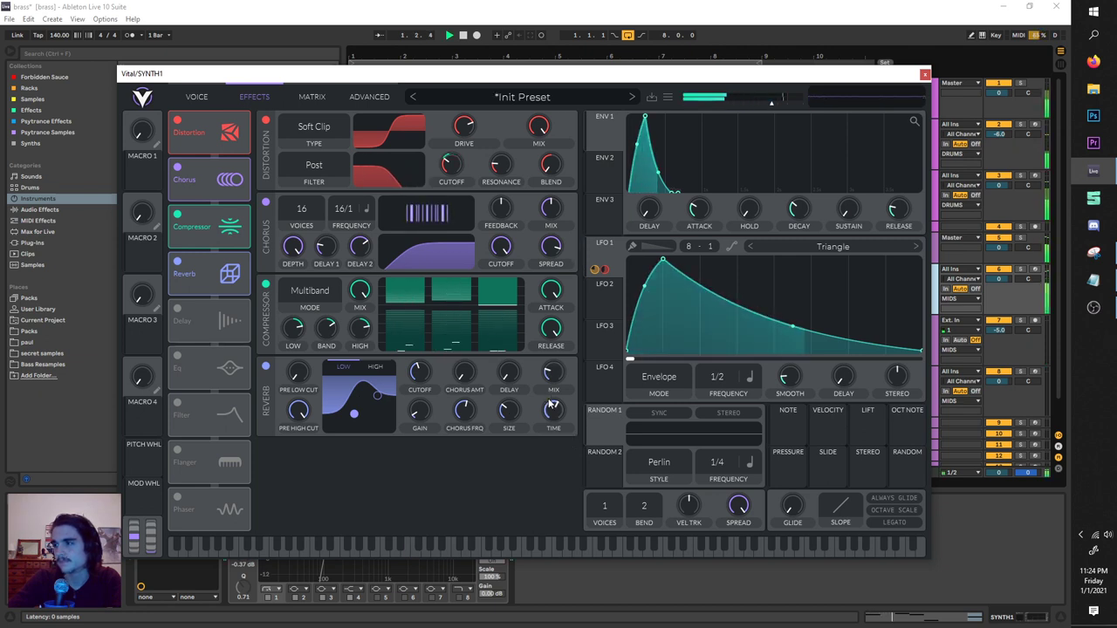
{"action": "key", "text": "space"}
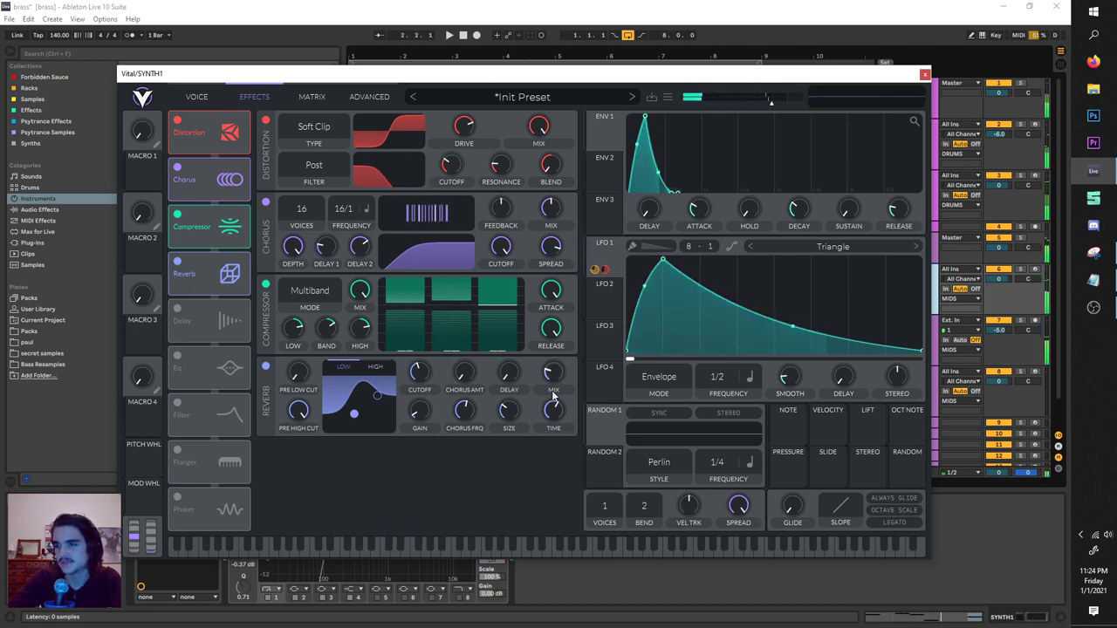
{"action": "key", "text": "space"}
Close the Vital window and turn on EQ Eight on SYNTH1, listening to the full arrangement
{"action": "left_click", "coordinate": [924, 74]}
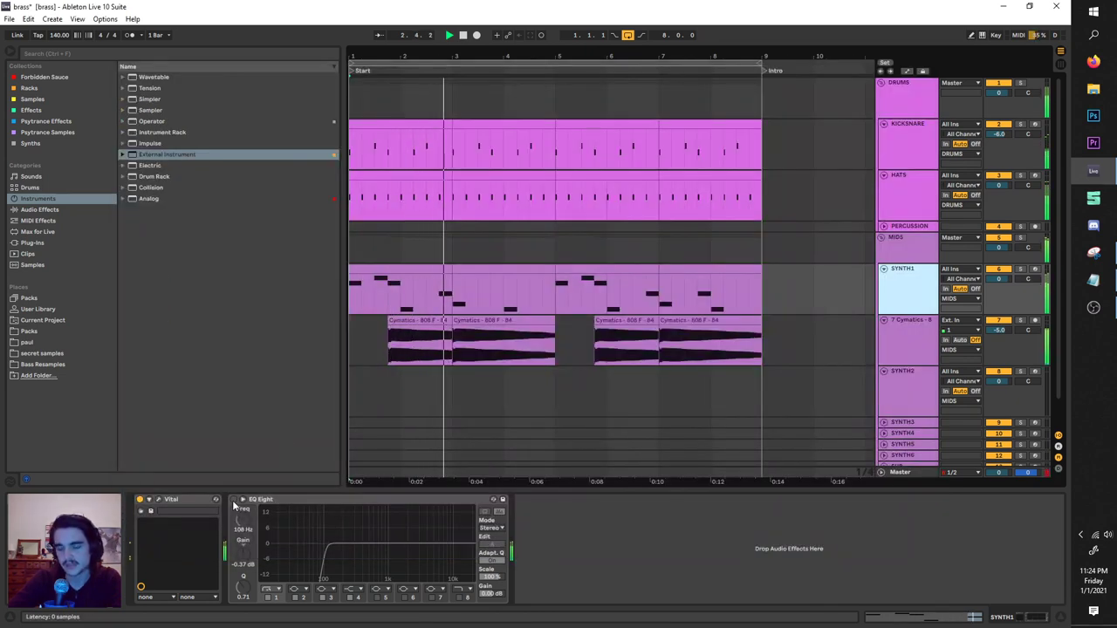
{"action": "left_click", "coordinate": [233, 500]}
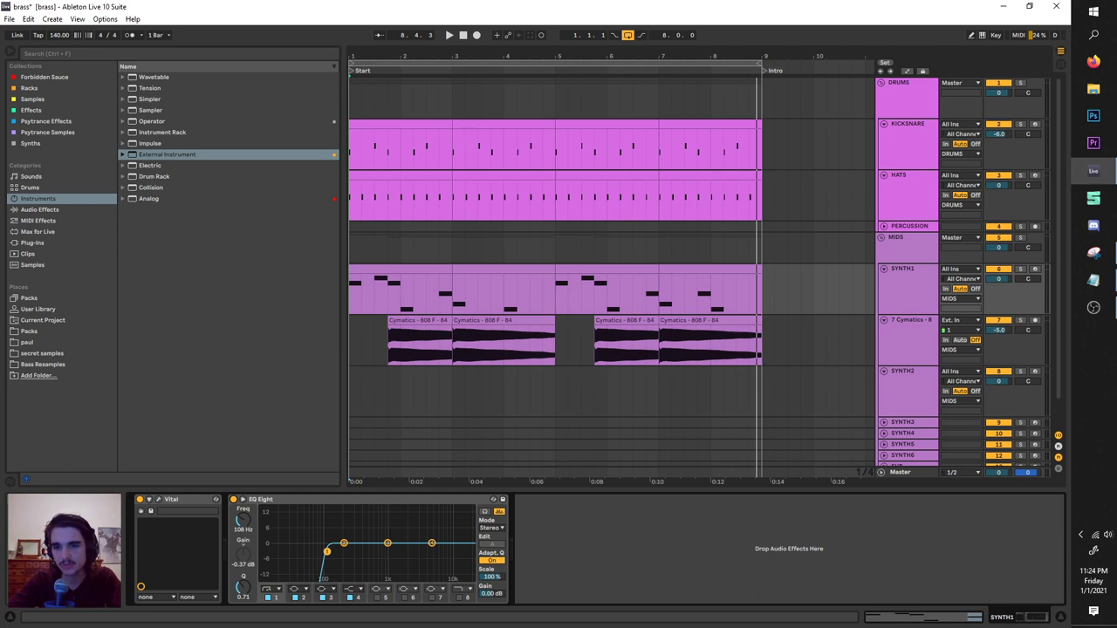
{"action": "key", "text": "alt+Tab"}
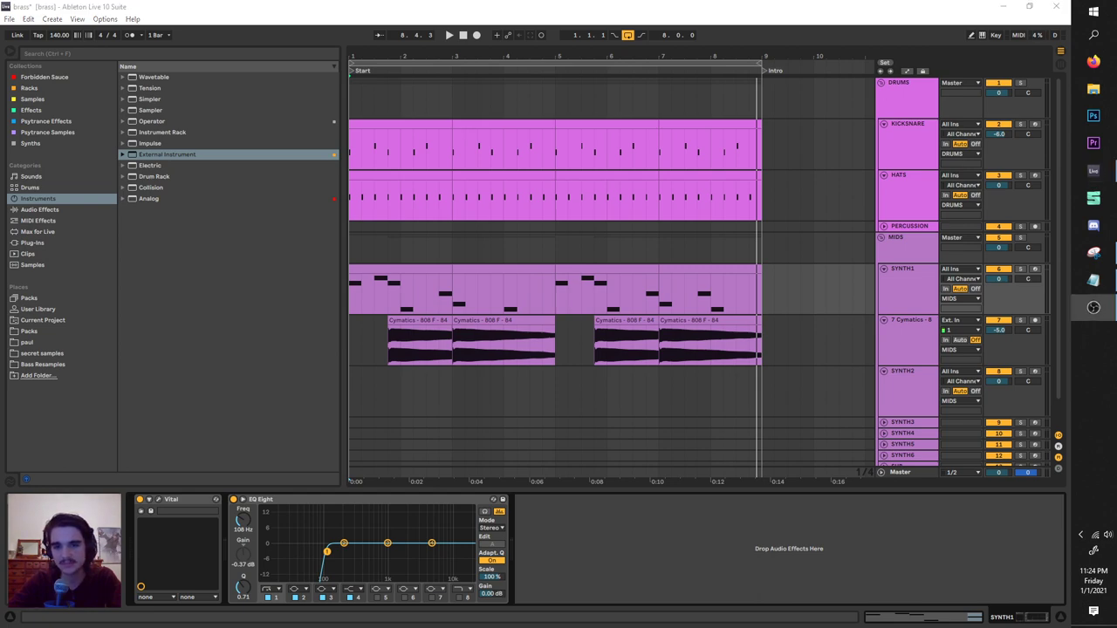